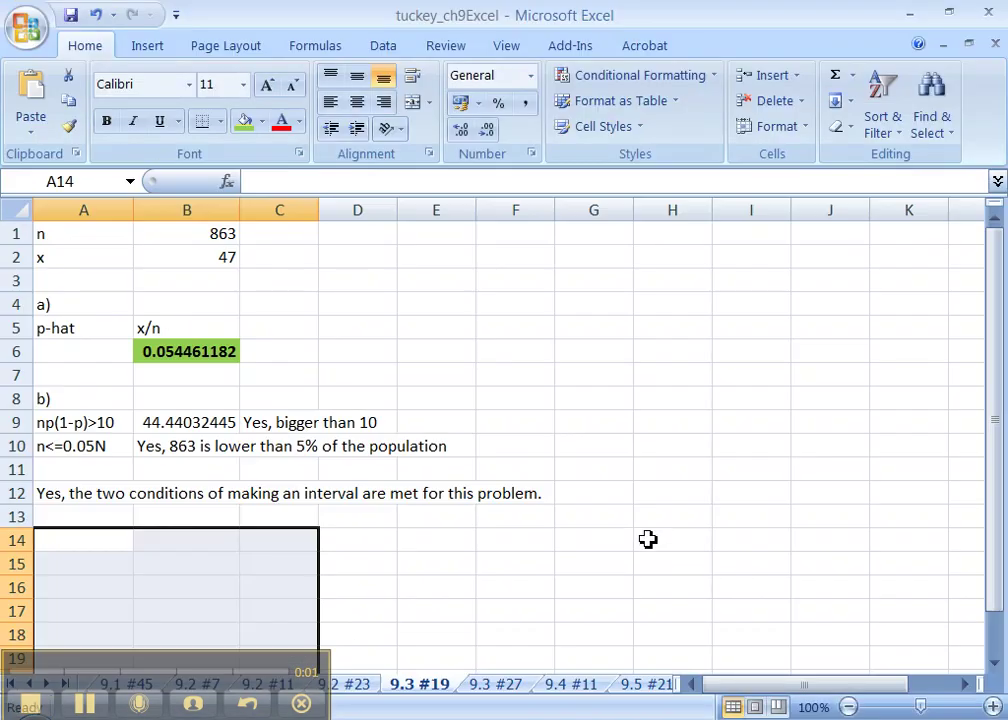
- Place the workbook beside the textbook and add the part c) label below the conditions
{"action": "left_click", "coordinate": [950, 12]}
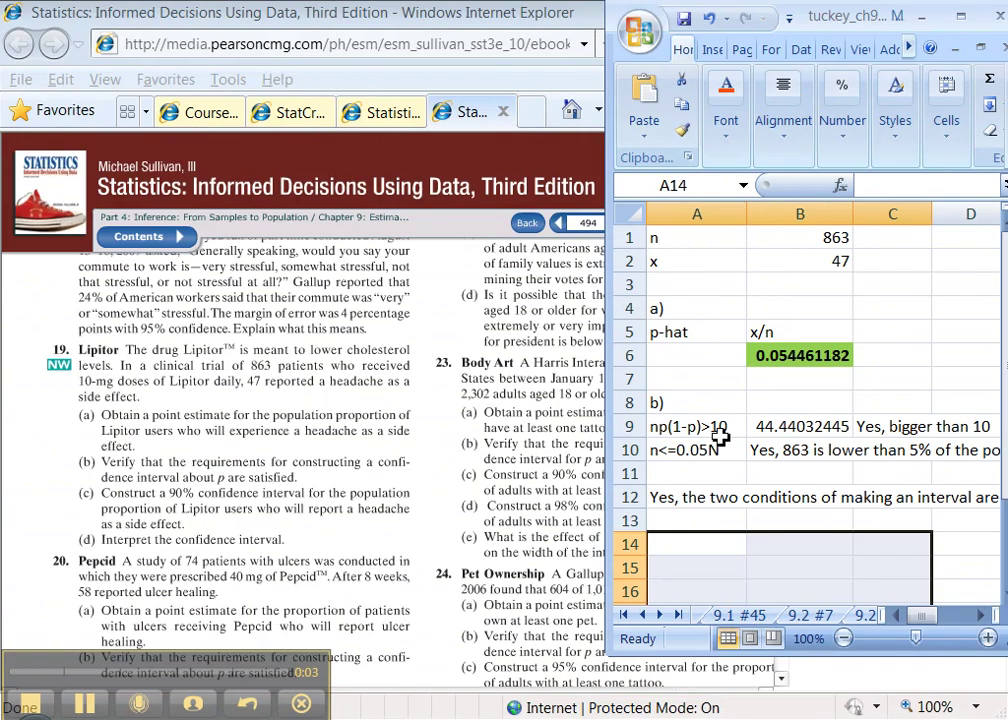
{"action": "left_click", "coordinate": [661, 547]}
{"action": "type", "text": "c)"}
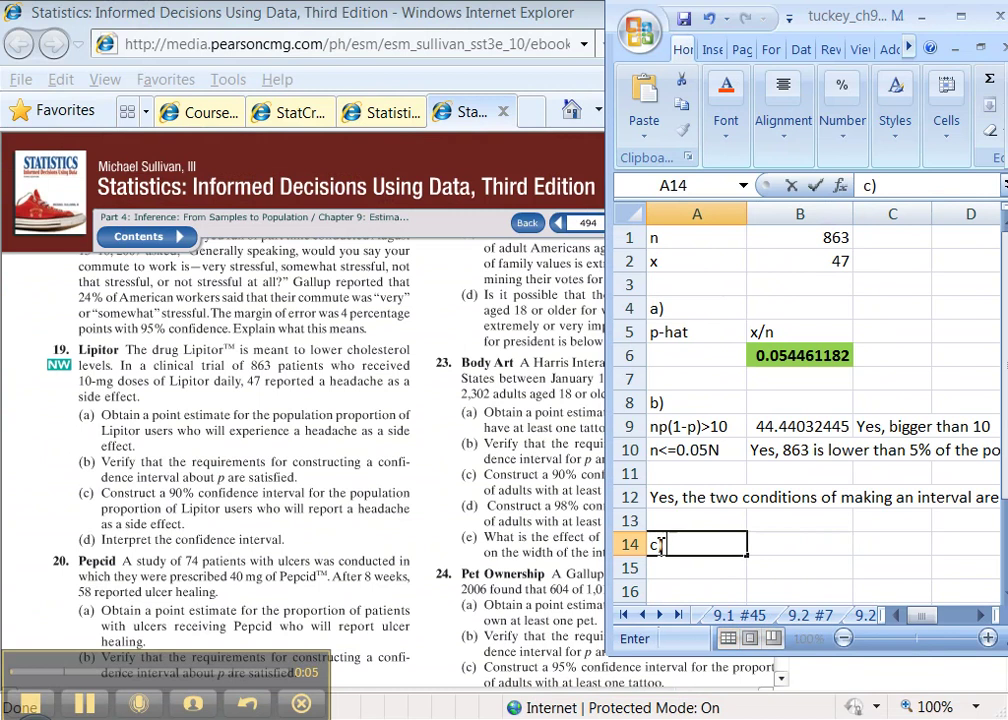
{"action": "key", "text": "Return"}
{"action": "scroll", "coordinate": [661, 547], "scroll_direction": "down", "scroll_amount": 1}
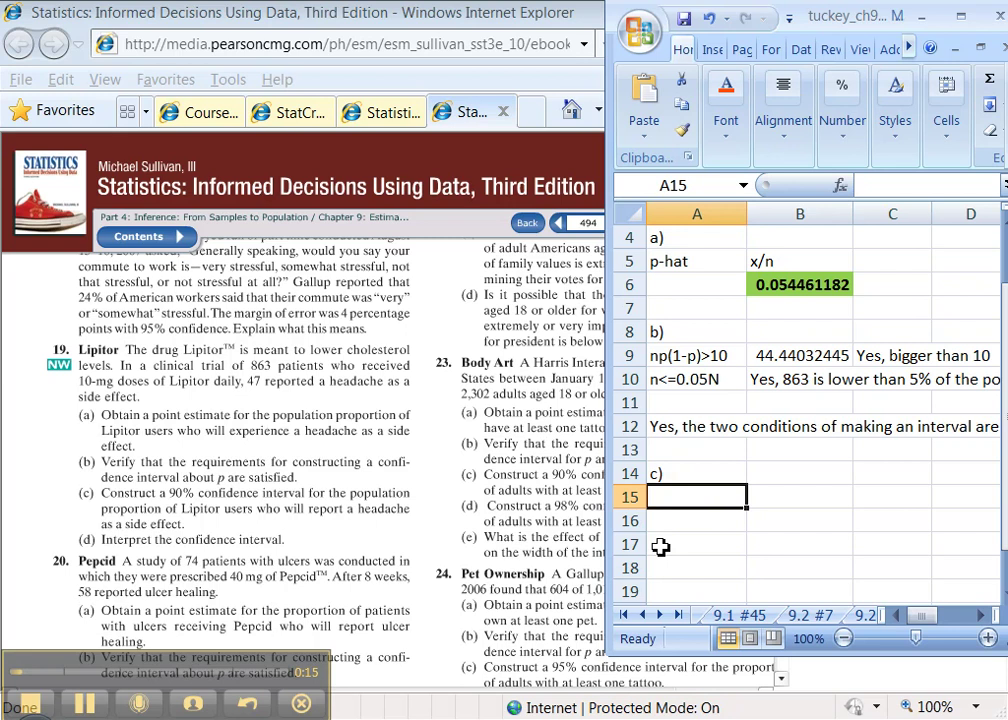
- Enter C-level 0.90 and Alpha as =1-B15 in the rows below
{"action": "type", "text": "C-level"}
{"action": "key", "text": "Tab"}
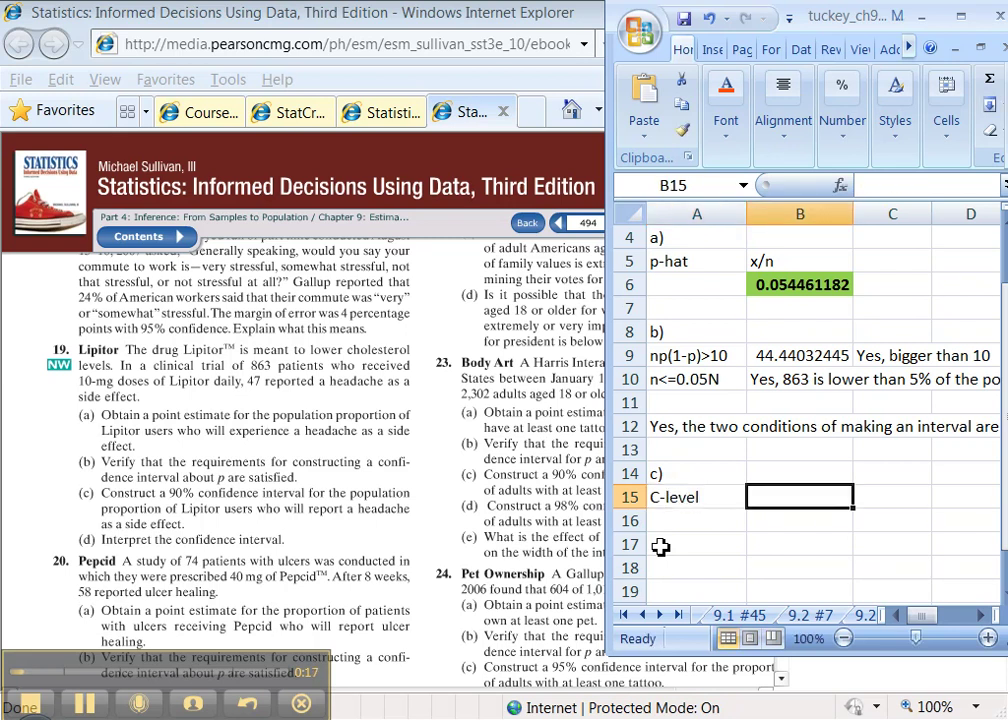
{"action": "type", "text": "0.90"}
{"action": "key", "text": "Return"}
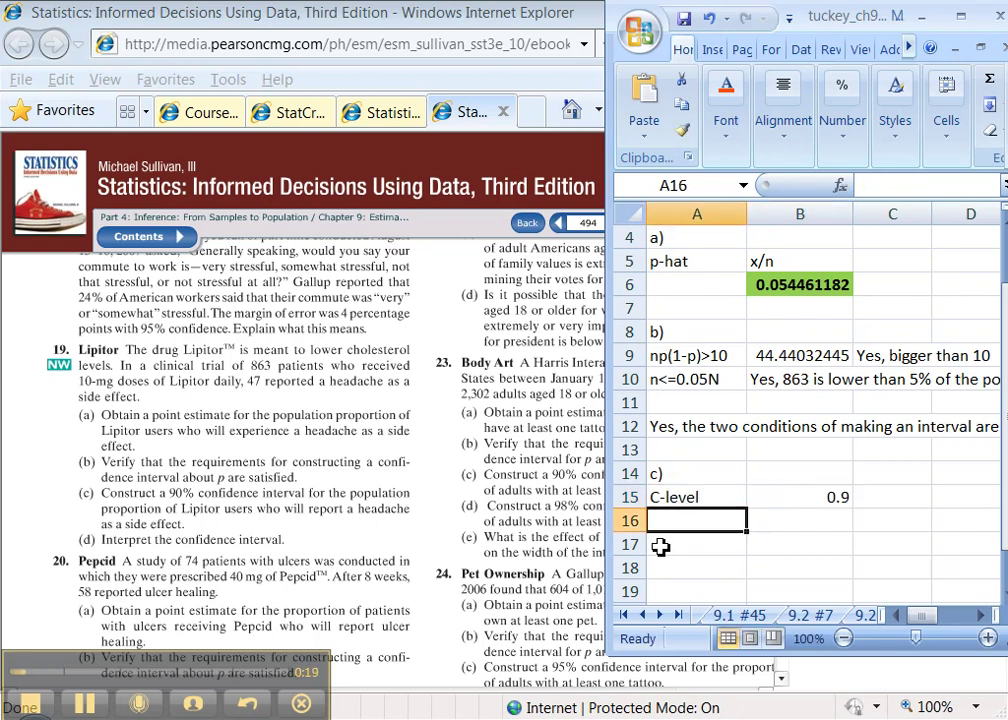
{"action": "type", "text": "Alpha"}
{"action": "key", "text": "Tab"}
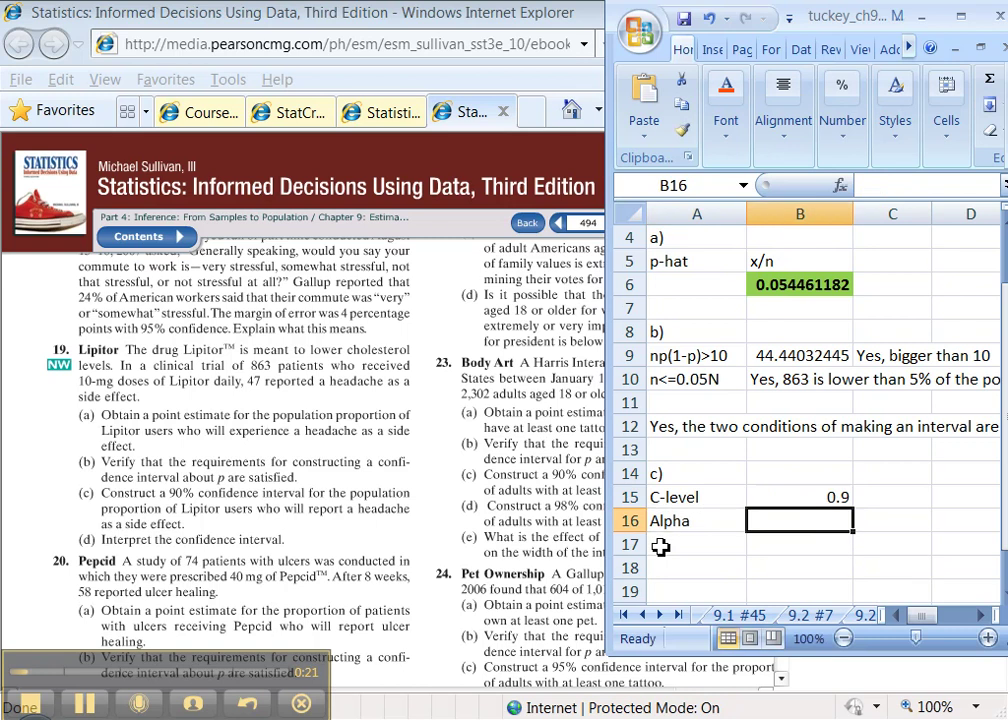
{"action": "type", "text": "=1-"}
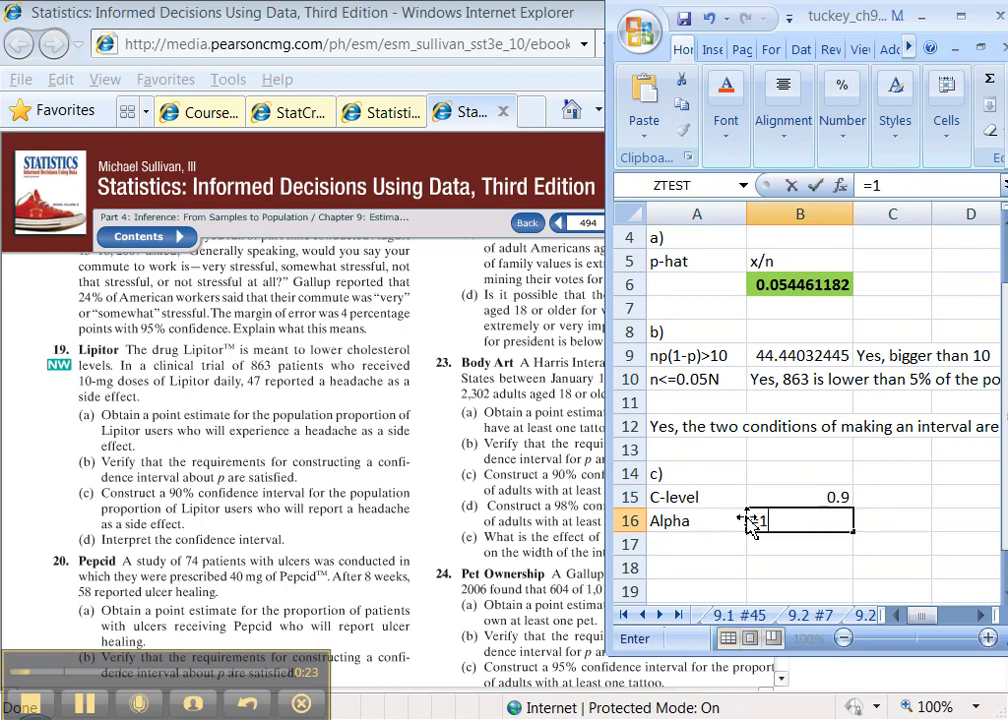
{"action": "left_click", "coordinate": [752, 498]}
{"action": "key", "text": "Return"}
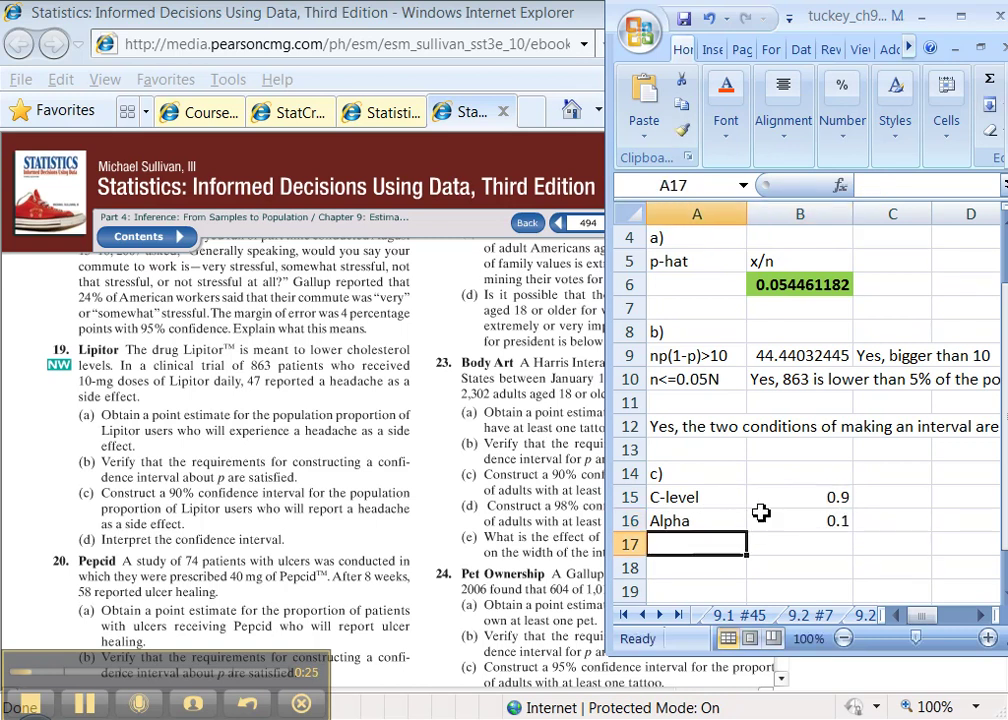
- Show the textbook's confidence-interval formula page 489, then return to the worksheet
{"action": "left_click", "coordinate": [736, 520]}
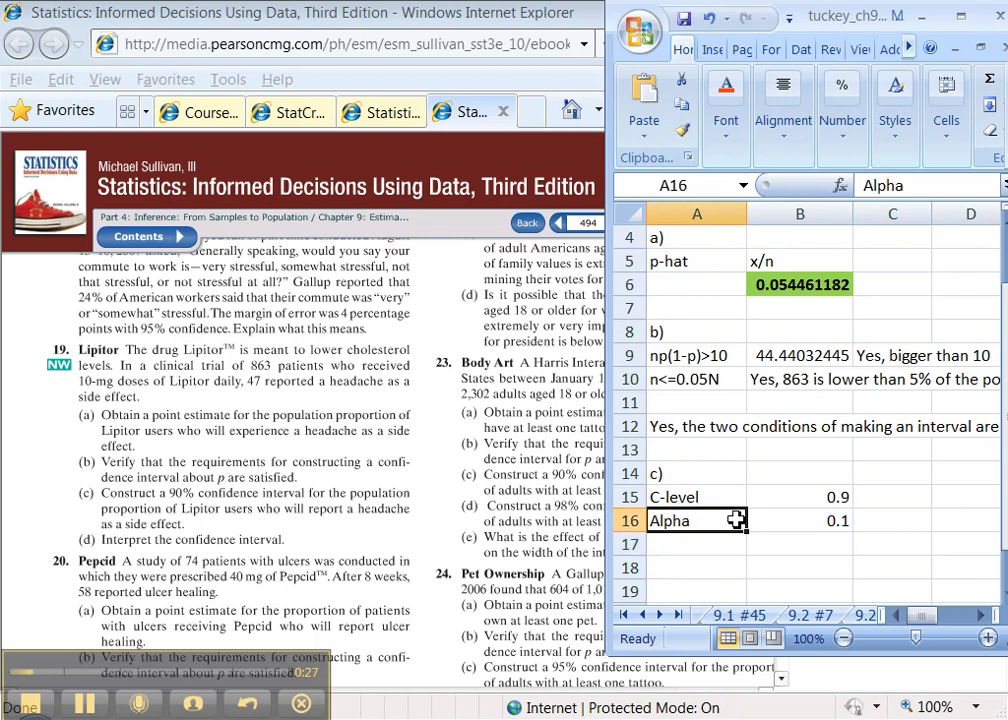
{"action": "left_click_drag", "start_coordinate": [749, 520], "coordinate": [721, 521]}
{"action": "left_click", "coordinate": [704, 545]}
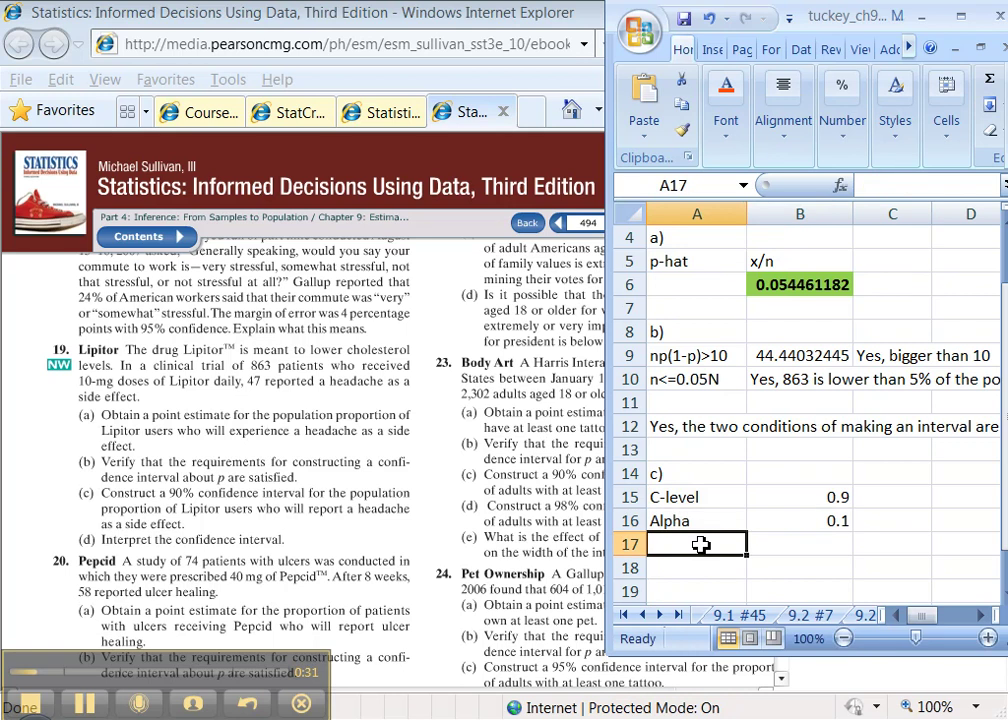
{"action": "left_click", "coordinate": [381, 112]}
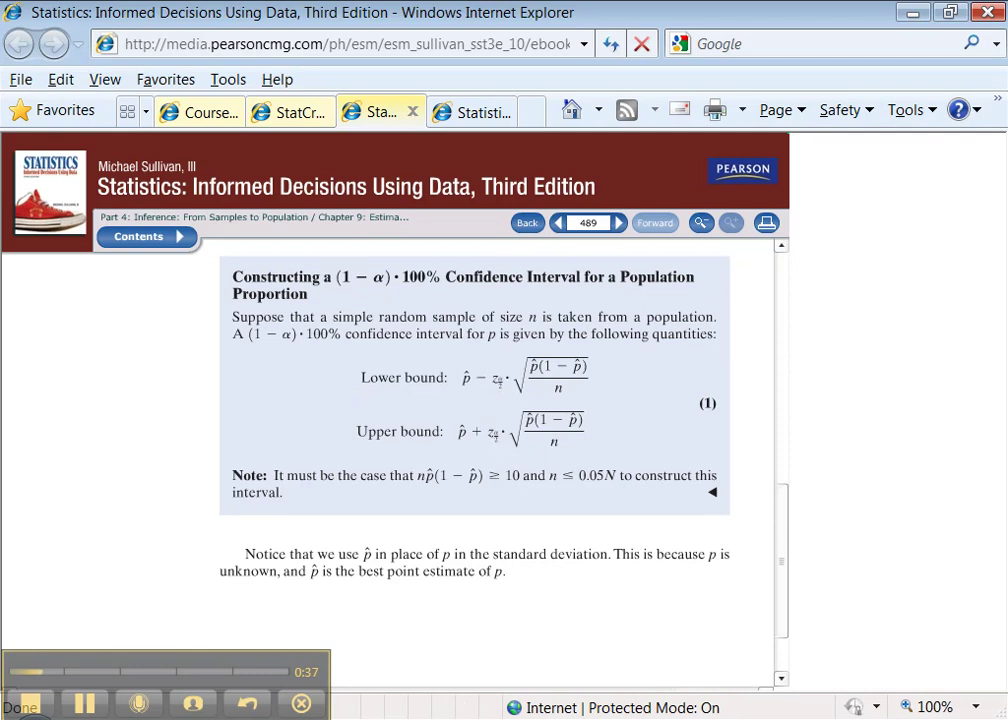
{"action": "key", "text": "alt+Tab"}
- Add an Alpha/2 row computed as =B16/2, giving 0.05
{"action": "type", "text": "Alpha"}
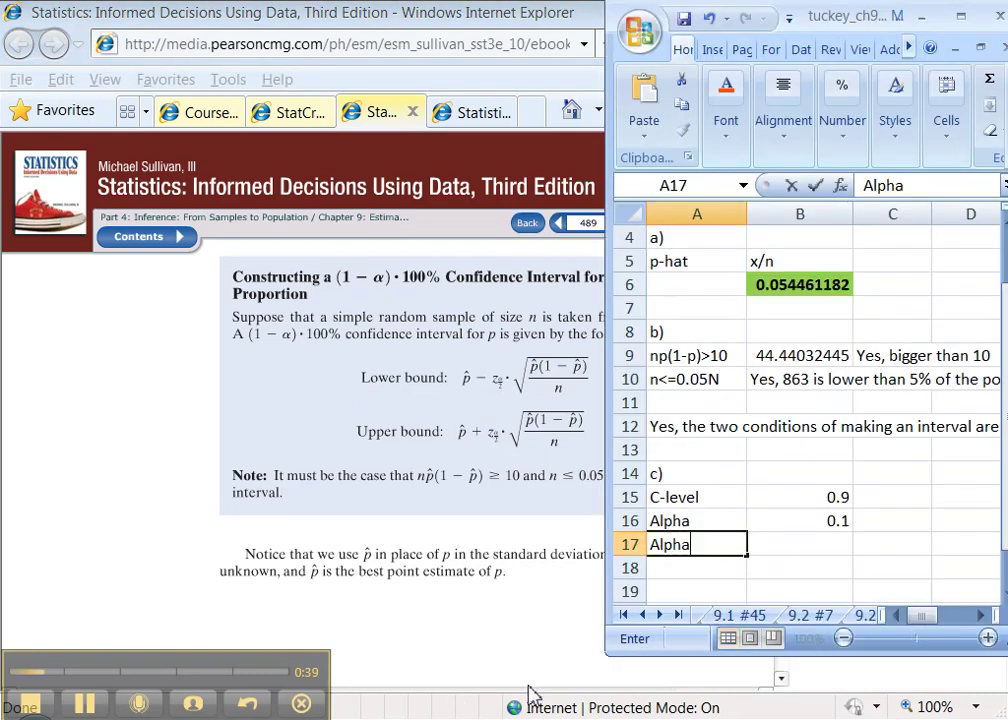
{"action": "type", "text": "/2"}
{"action": "key", "text": "Tab"}
{"action": "type", "text": "="}
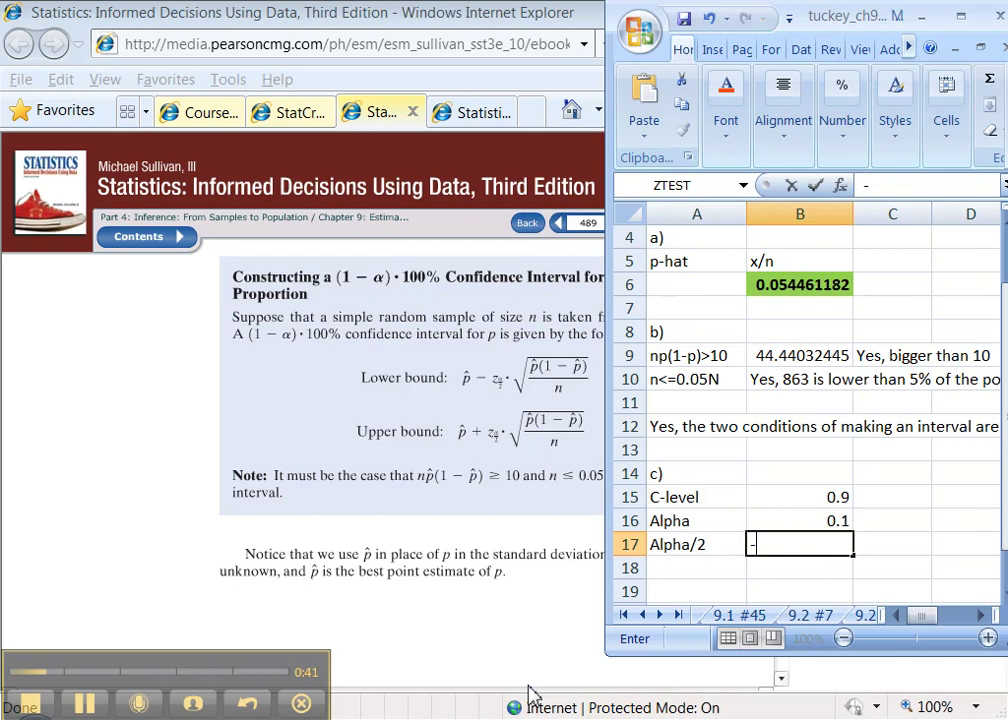
{"action": "key", "text": "Left"}
{"action": "key", "text": "BackSpace"}
{"action": "key", "text": "BackSpace"}
{"action": "type", "text": "="}
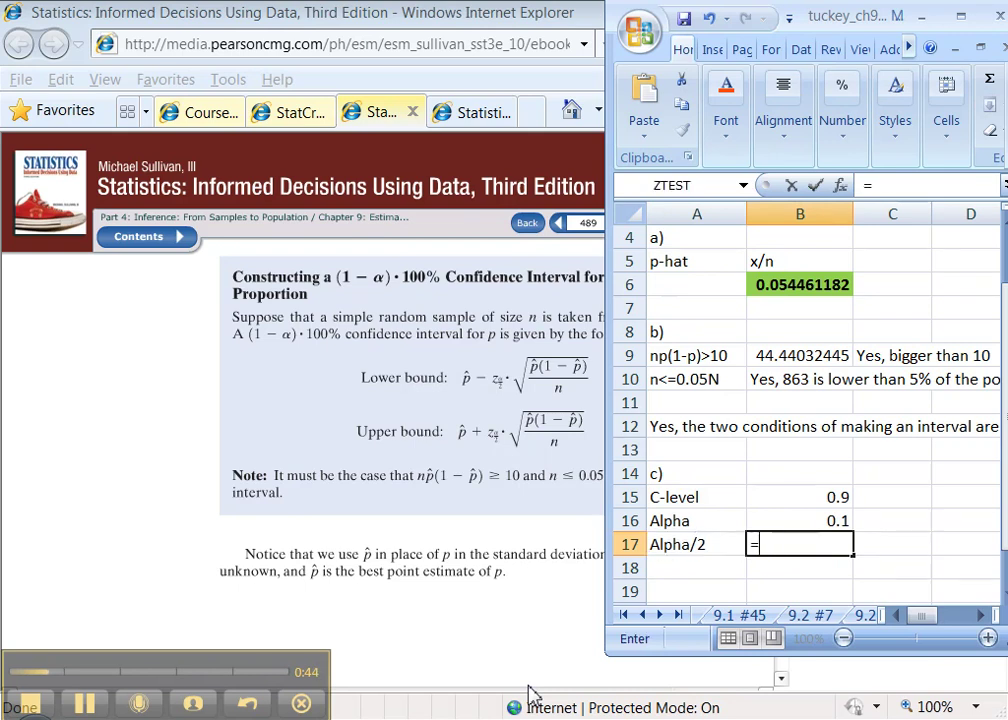
{"action": "left_click", "coordinate": [773, 521]}
{"action": "type", "text": "/2"}
{"action": "key", "text": "Return"}
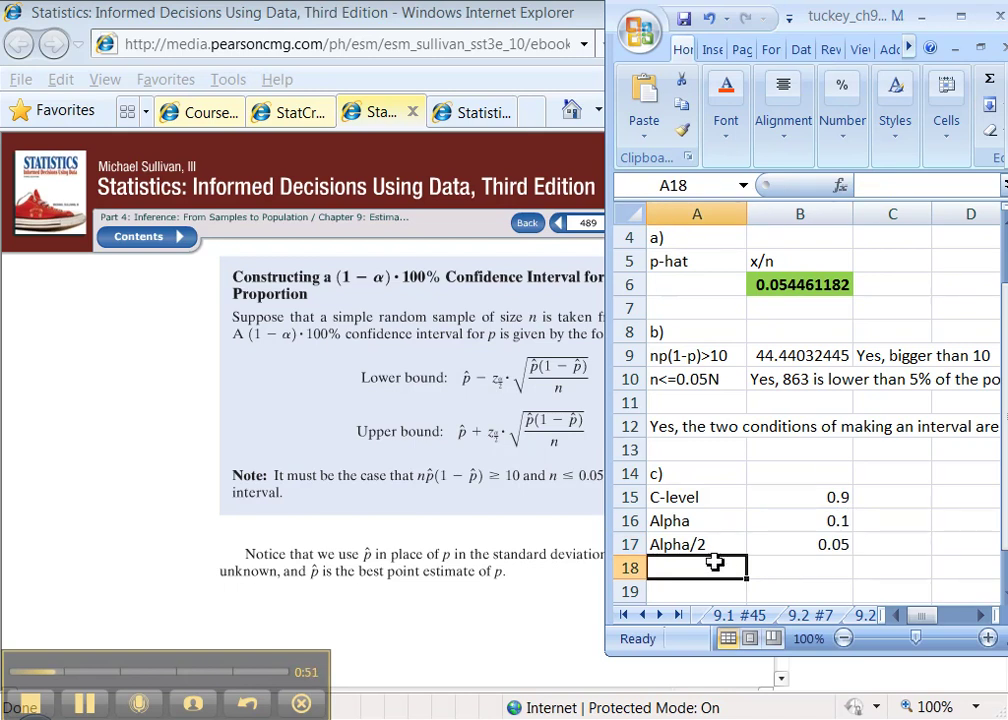
- Add a 1-alpha/2 row computed as =1-B17, giving 0.95
{"action": "type", "text": "1-alpha"}
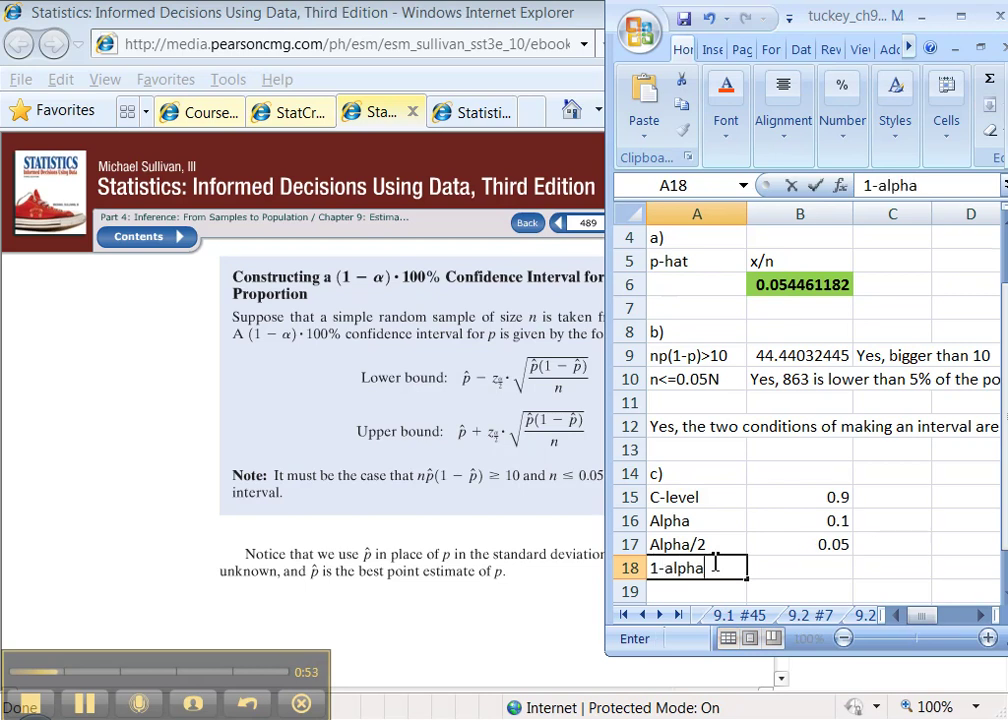
{"action": "key", "text": "Tab"}
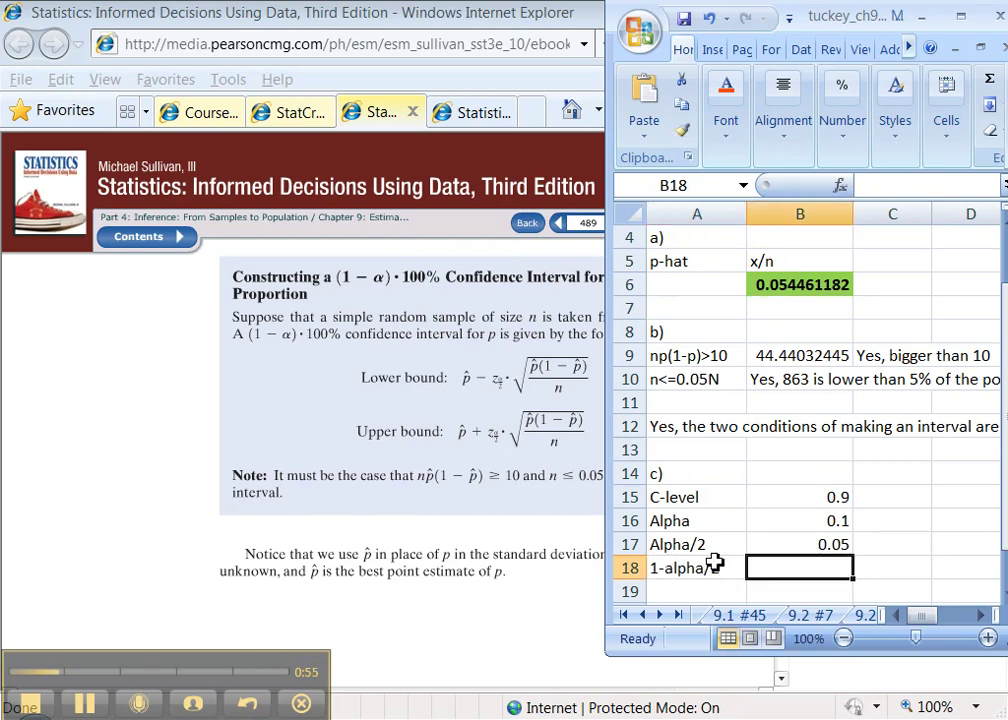
{"action": "type", "text": "="}
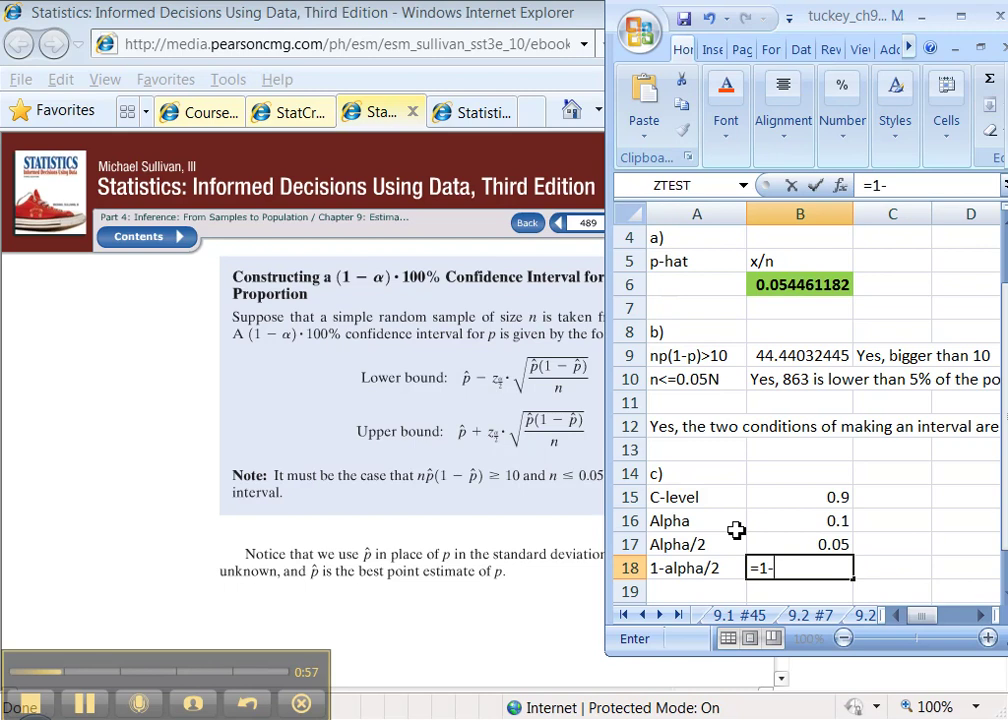
{"action": "type", "text": "1-"}
{"action": "left_click", "coordinate": [760, 544]}
{"action": "key", "text": "Return"}
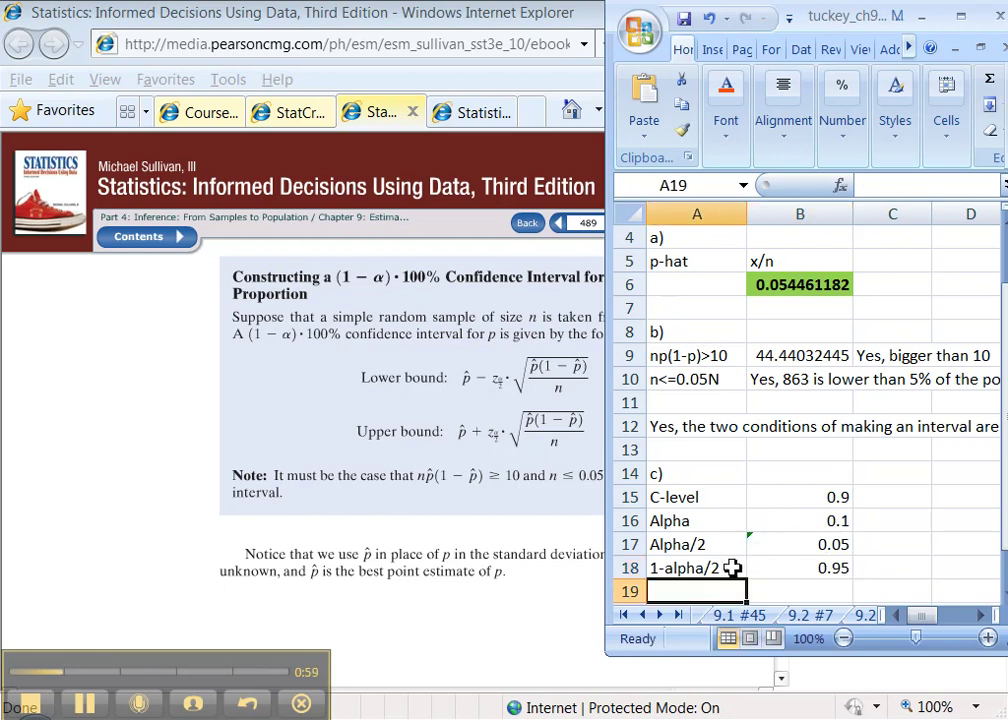
{"action": "left_click", "coordinate": [785, 565]}
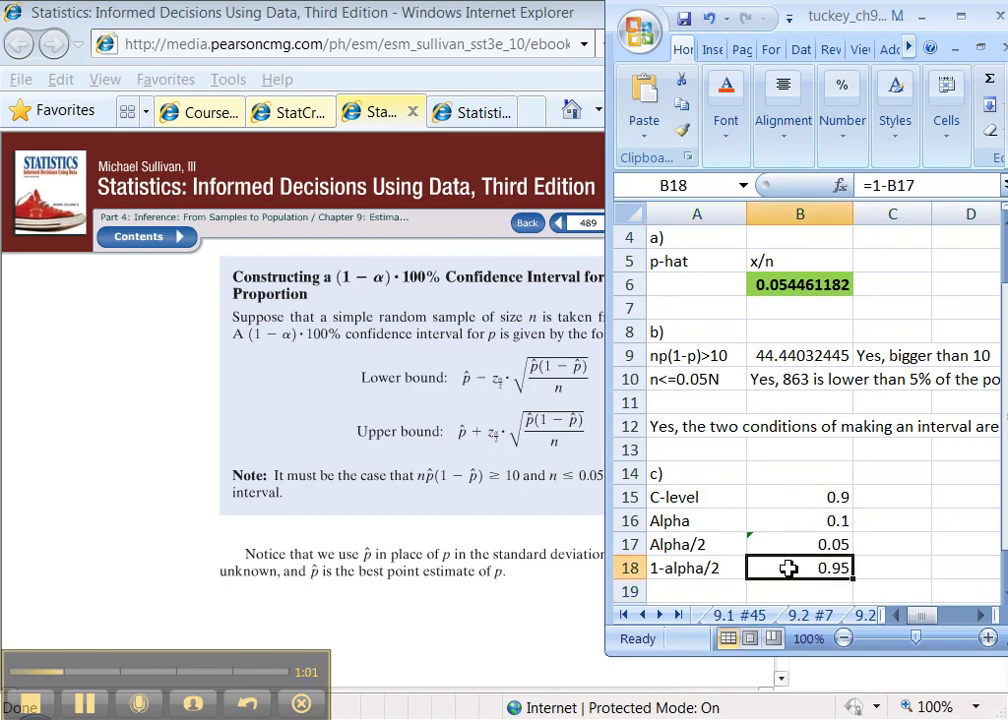
{"action": "left_click", "coordinate": [714, 593]}
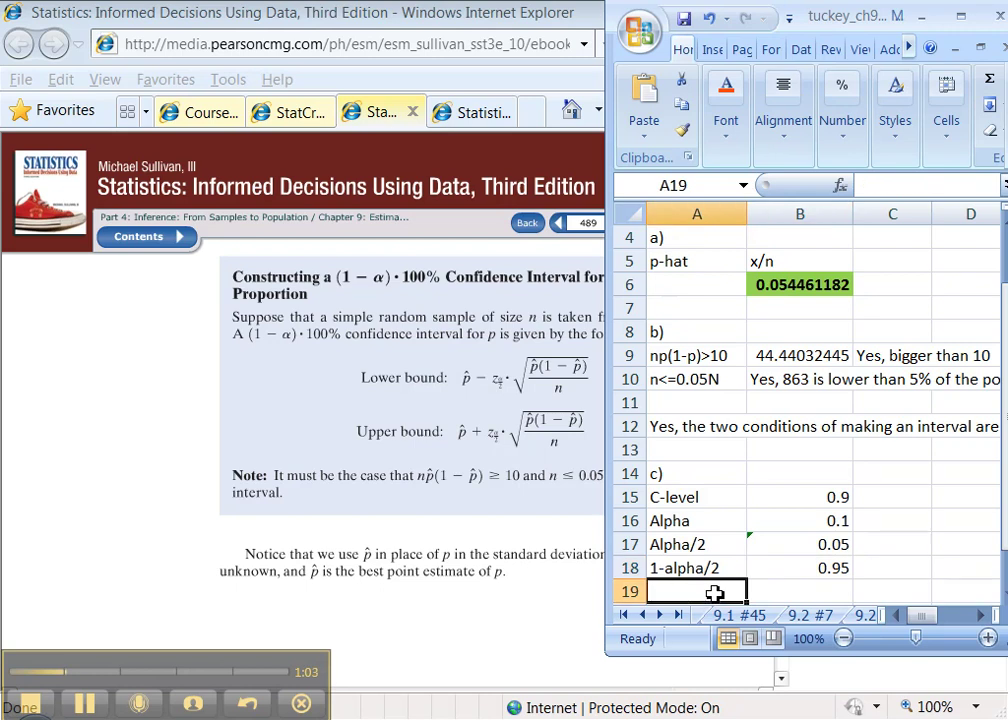
- Add a Critical z-value label with =NORMSINV(B18) in B19
{"action": "type", "text": "Criti"}
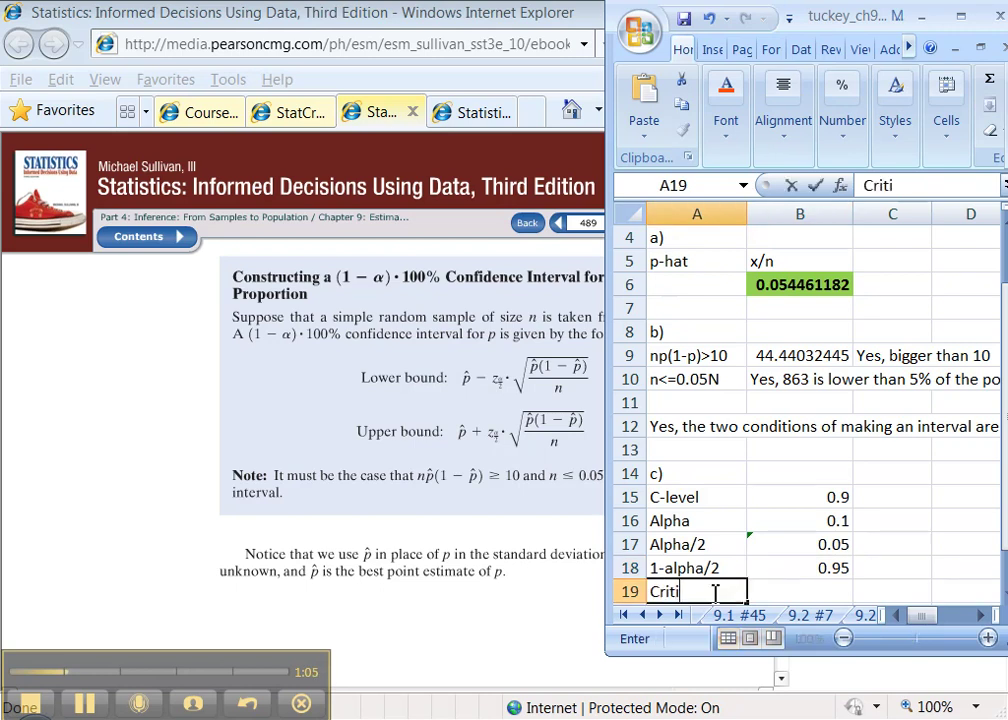
{"action": "type", "text": "cal z-valu"}
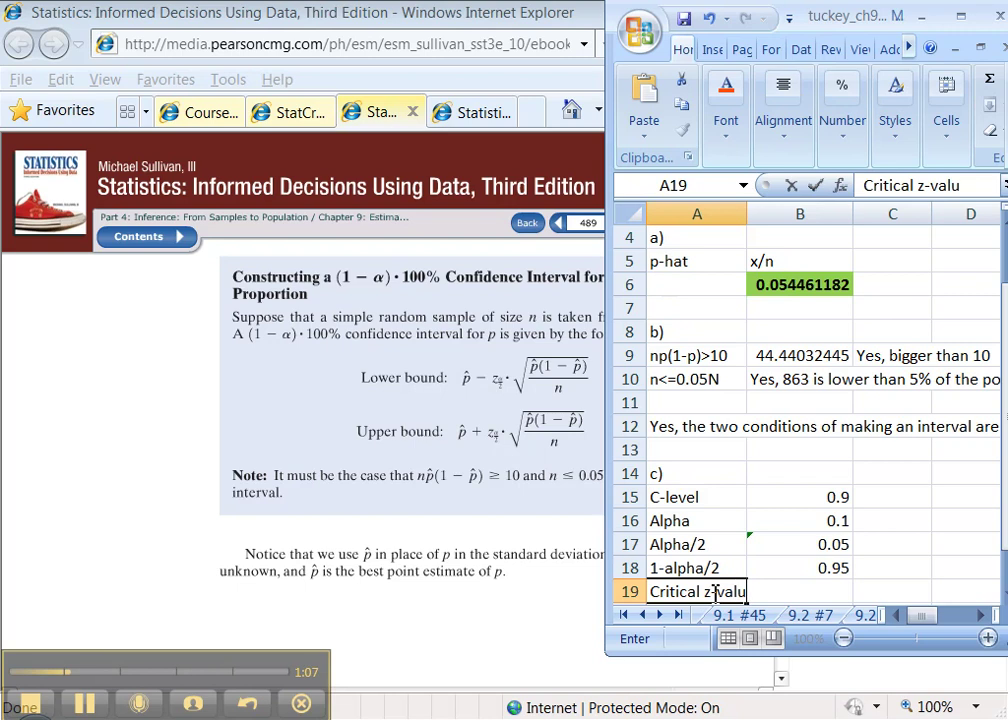
{"action": "key", "text": "Tab"}
{"action": "type", "text": "="}
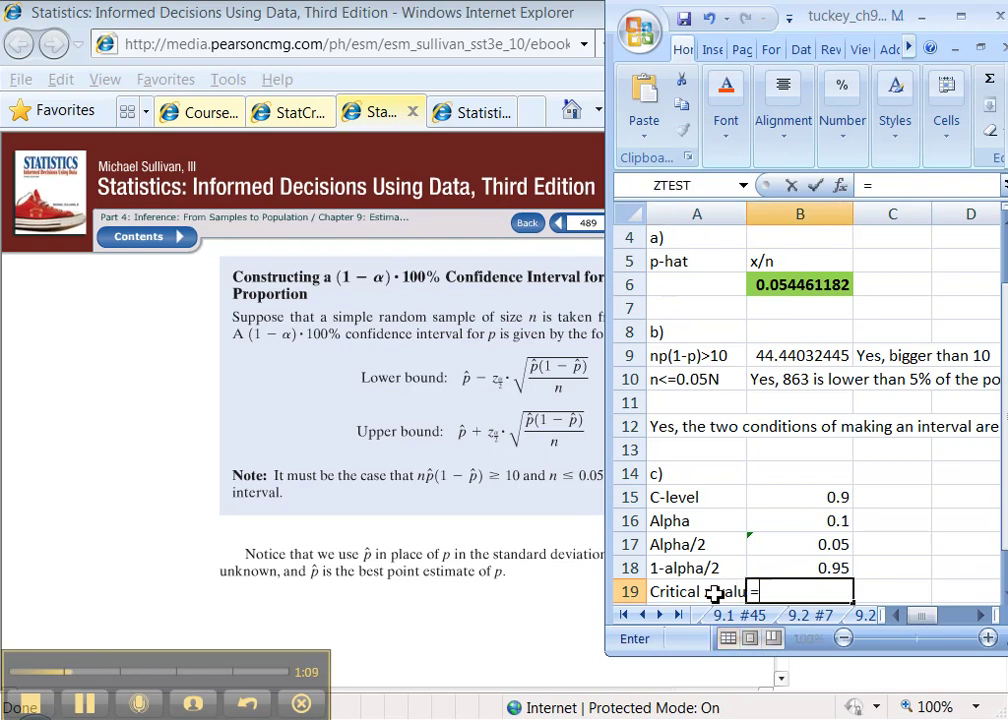
{"action": "type", "text": "NORMSINV"}
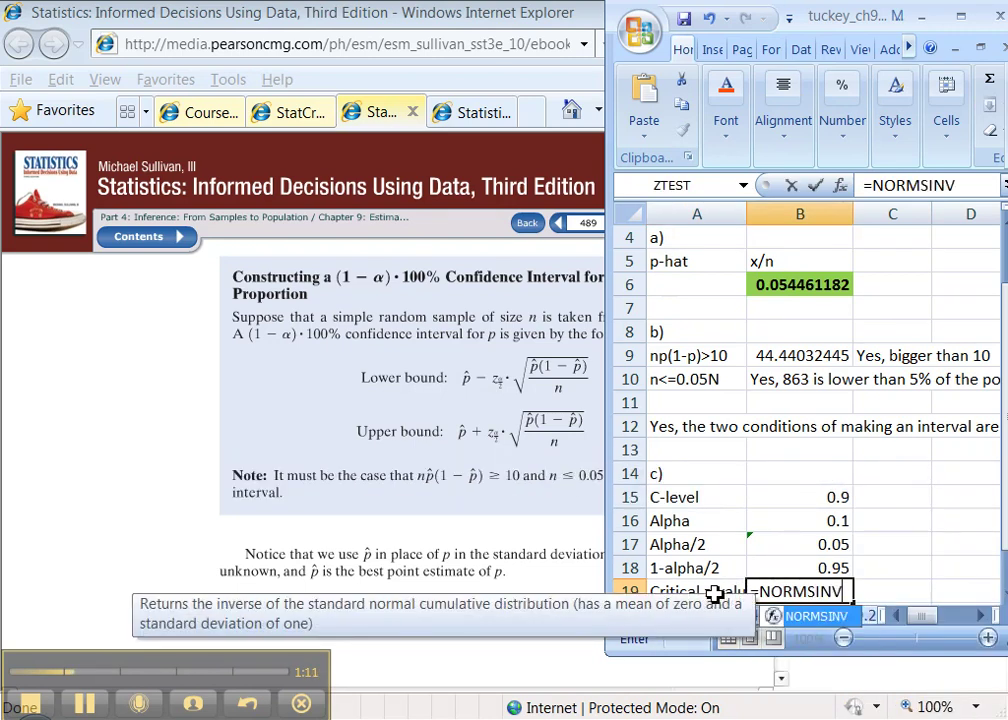
{"action": "type", "text": "("}
{"action": "left_click", "coordinate": [790, 568]}
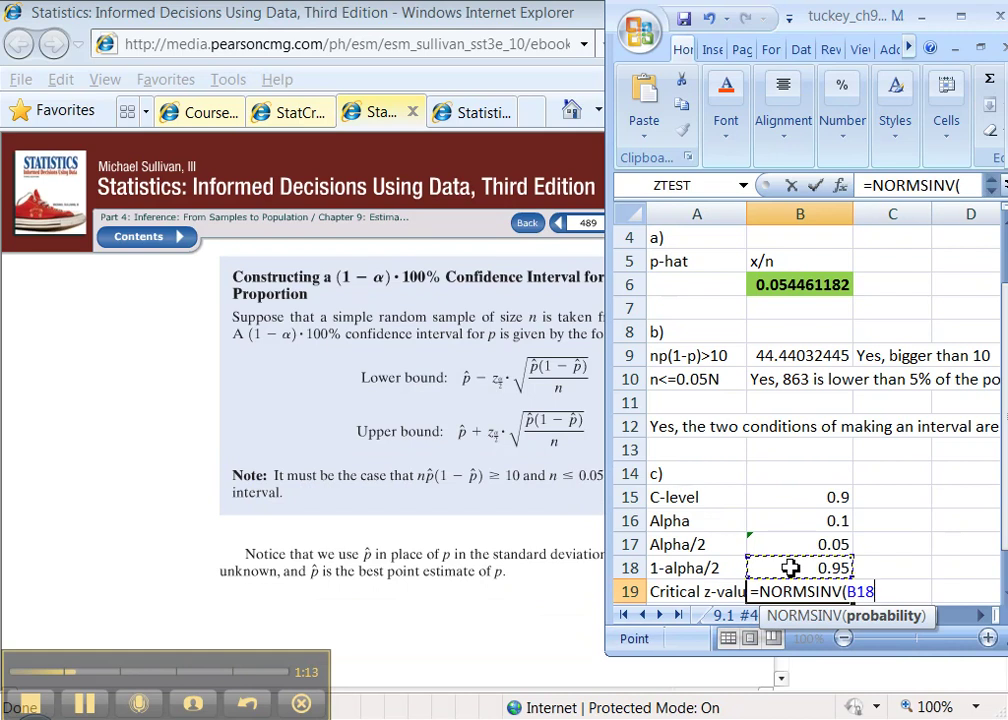
{"action": "type", "text": ")"}
{"action": "key", "text": "Return"}
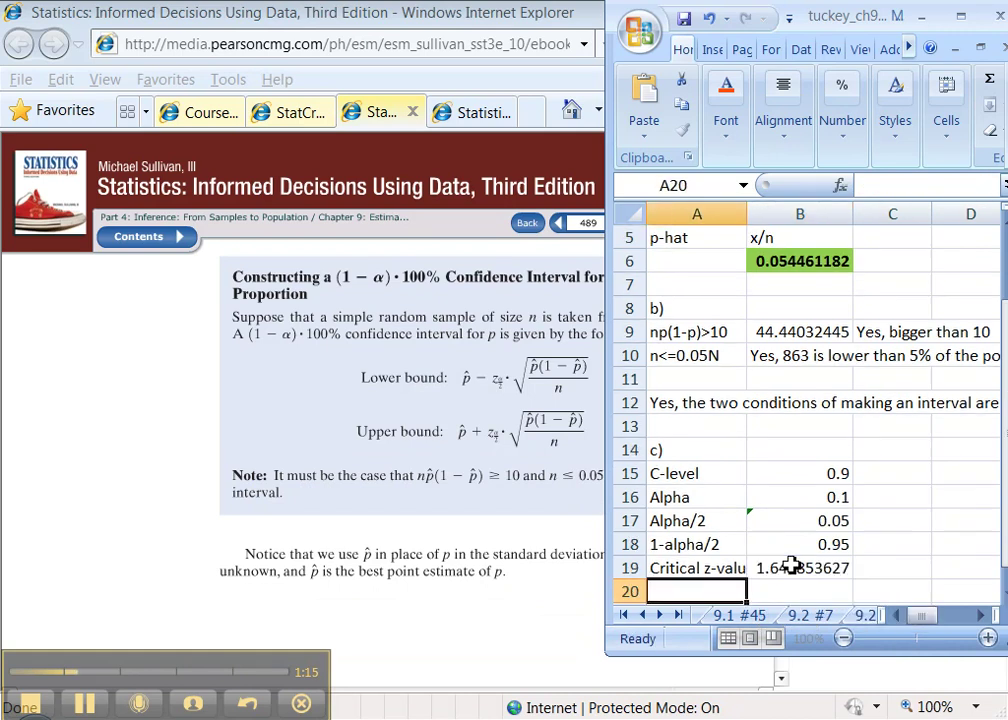
{"action": "left_click", "coordinate": [797, 566]}
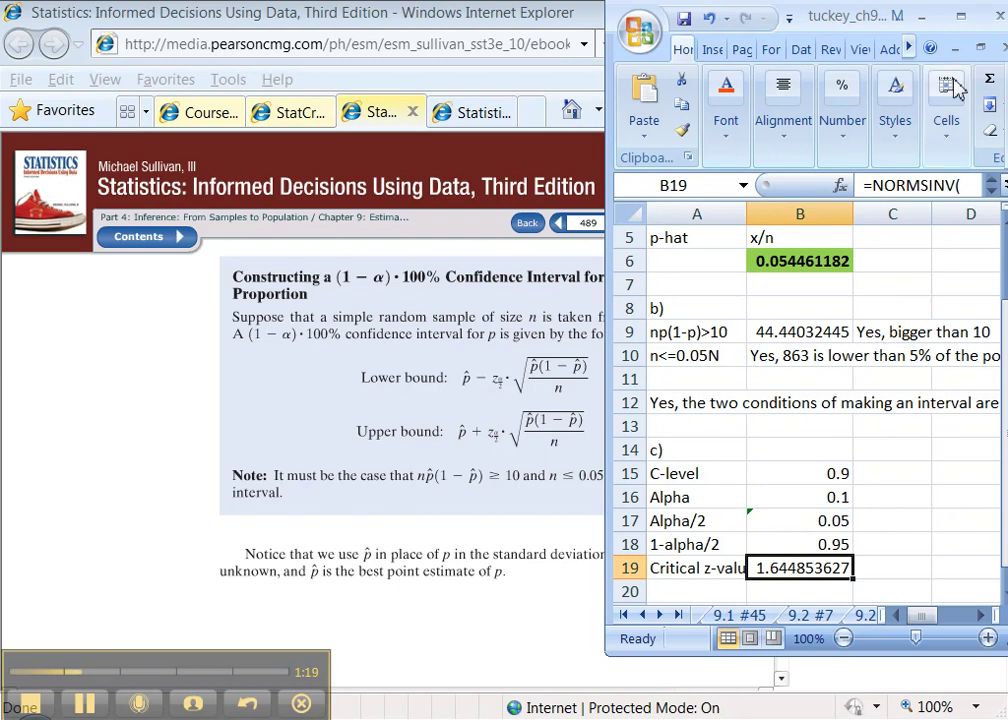
- Widen the window and revise B19 to =NORMSINV(1-B17), giving 1.644853627
{"action": "left_click_drag", "start_coordinate": [697, 15], "coordinate": [620, 12]}
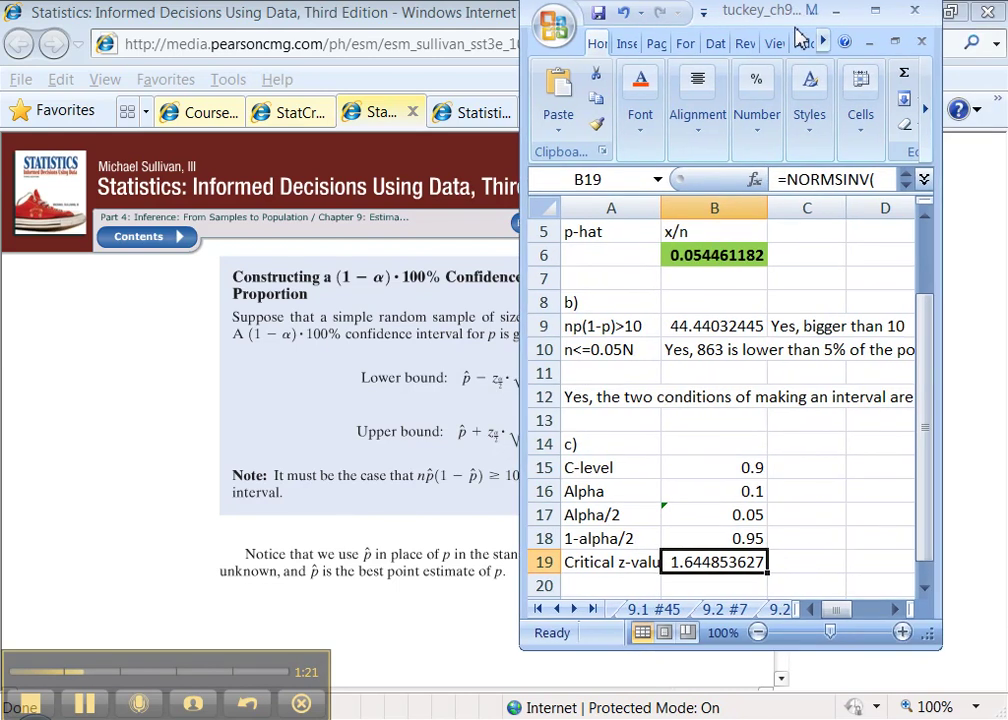
{"action": "left_click_drag", "start_coordinate": [945, 241], "coordinate": [992, 241]}
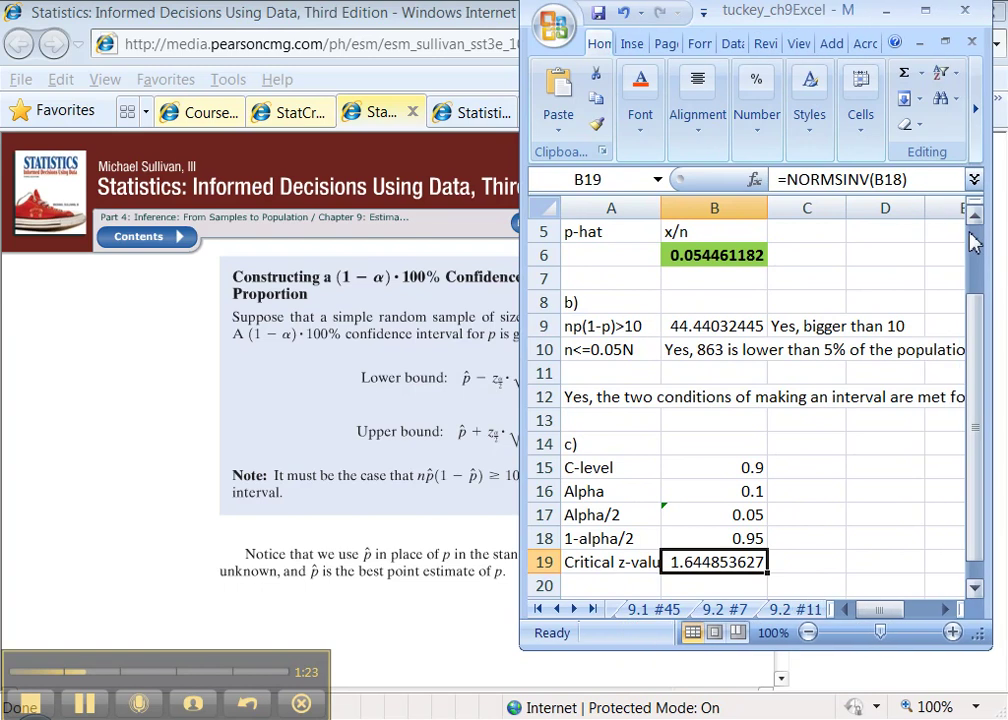
{"action": "left_click", "coordinate": [882, 180]}
{"action": "left_click_drag", "start_coordinate": [879, 179], "coordinate": [899, 179]}
{"action": "type", "text": "1-B17"}
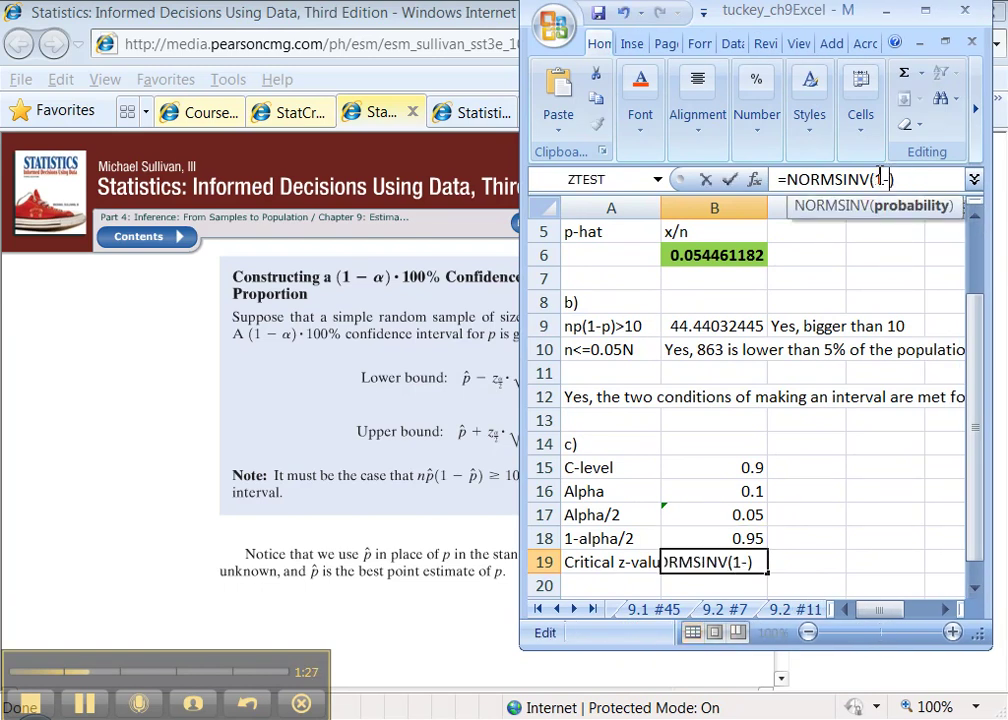
{"action": "key", "text": "Return"}
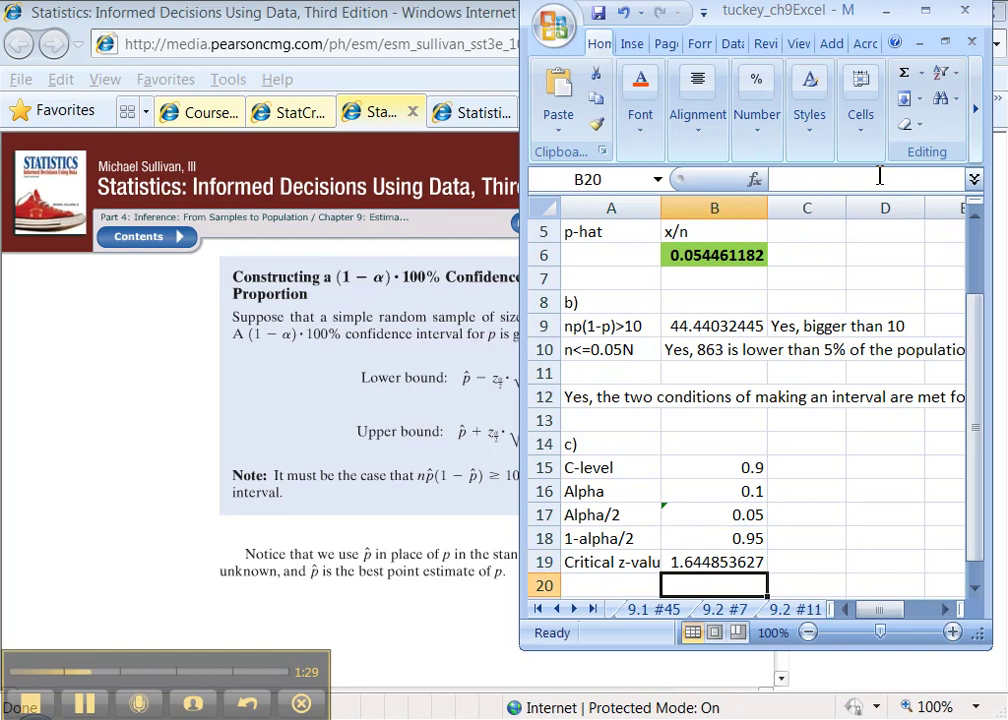
{"action": "left_click", "coordinate": [683, 565]}
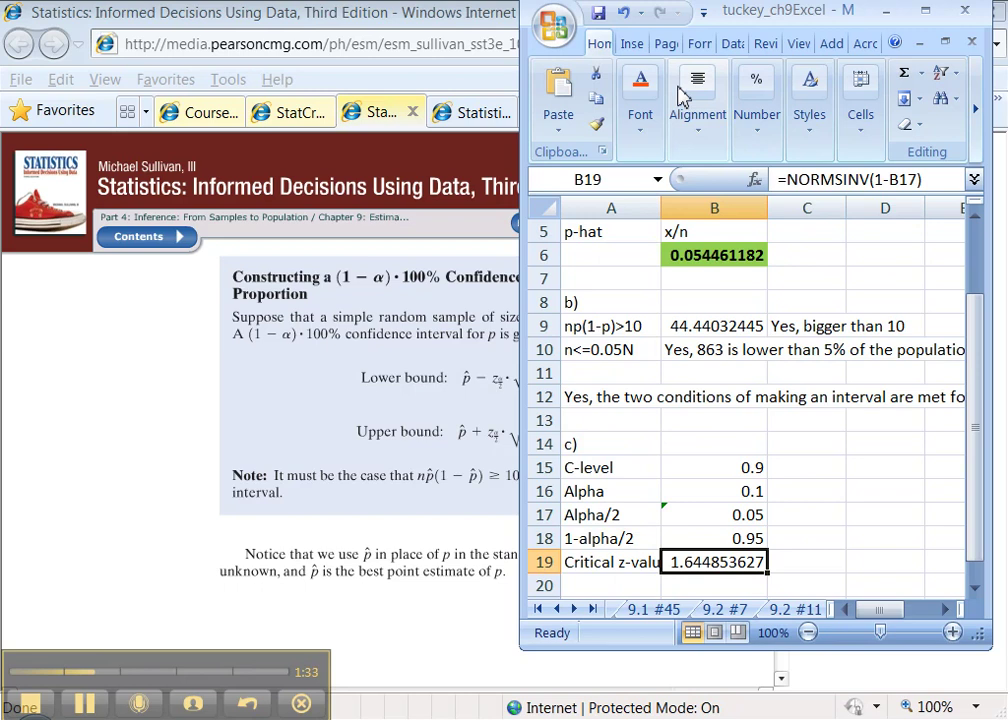
- Type bold Lower Limit and Upper Limit labels into A21 and A22
{"action": "left_click_drag", "start_coordinate": [754, 16], "coordinate": [842, 10]}
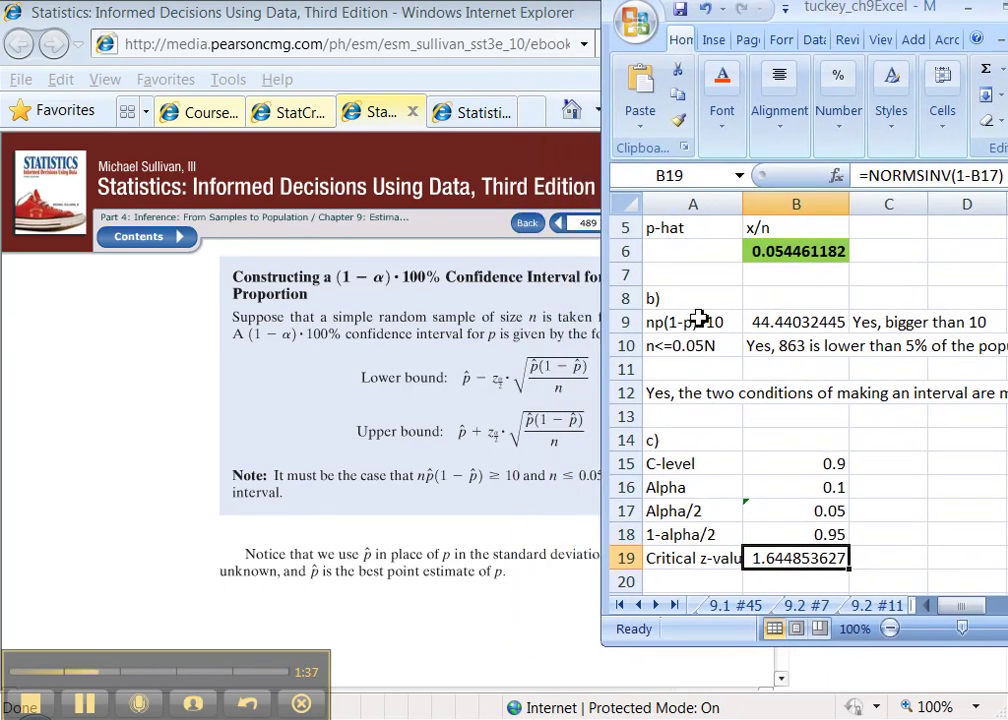
{"action": "scroll", "coordinate": [704, 300], "scroll_direction": "down", "scroll_amount": 1}
{"action": "left_click", "coordinate": [663, 507]}
{"action": "type", "text": "Lower Limit"}
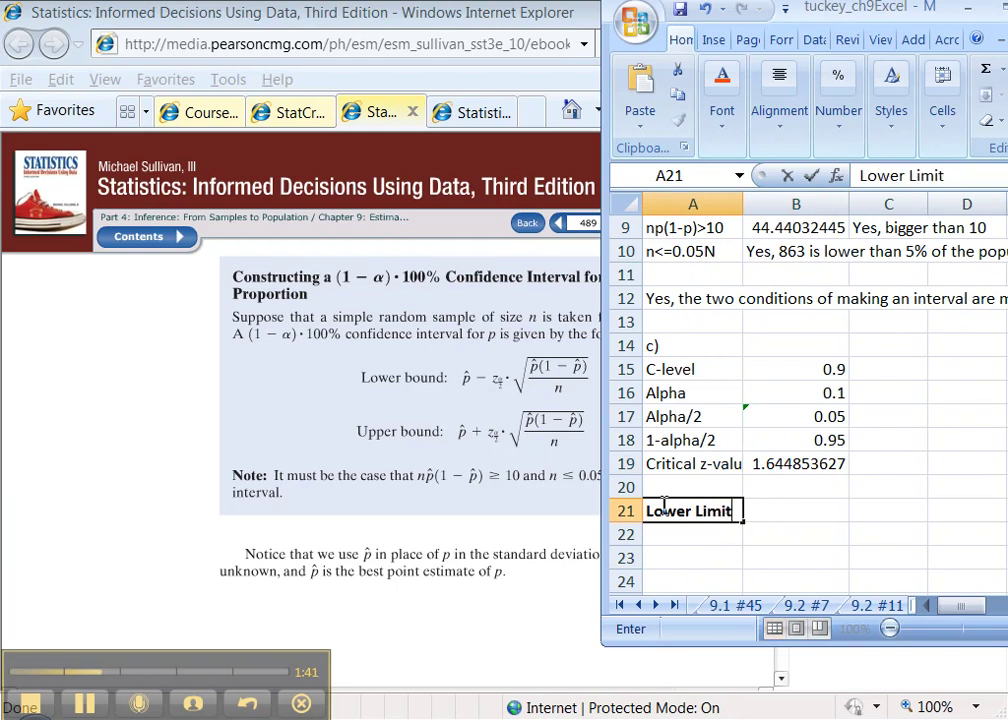
{"action": "key", "text": "Return"}
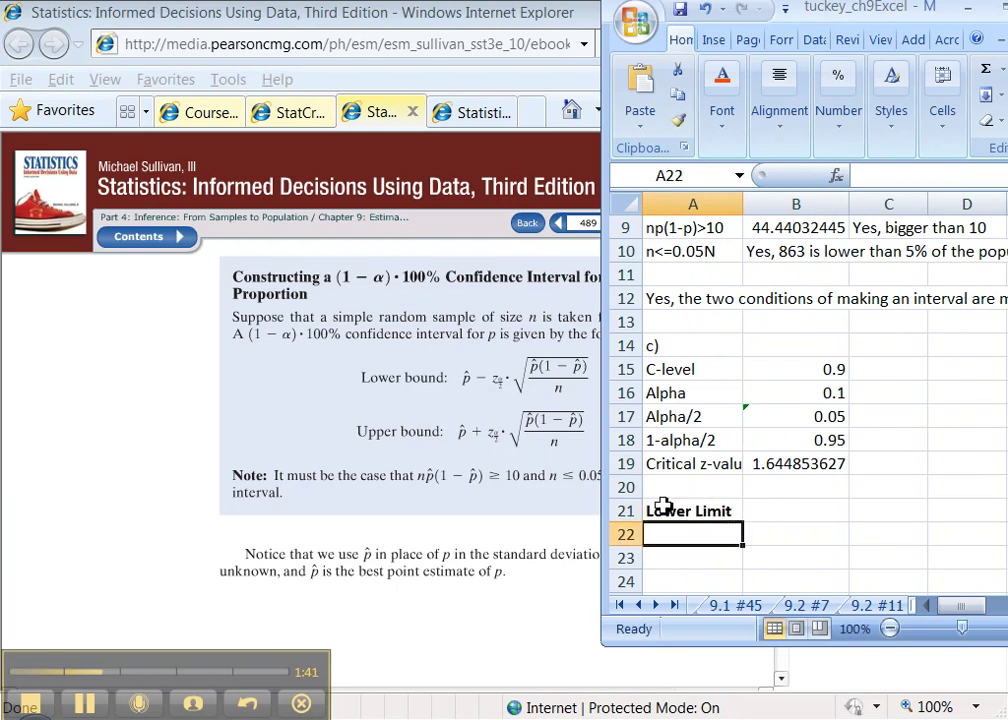
{"action": "type", "text": "Upper Limit"}
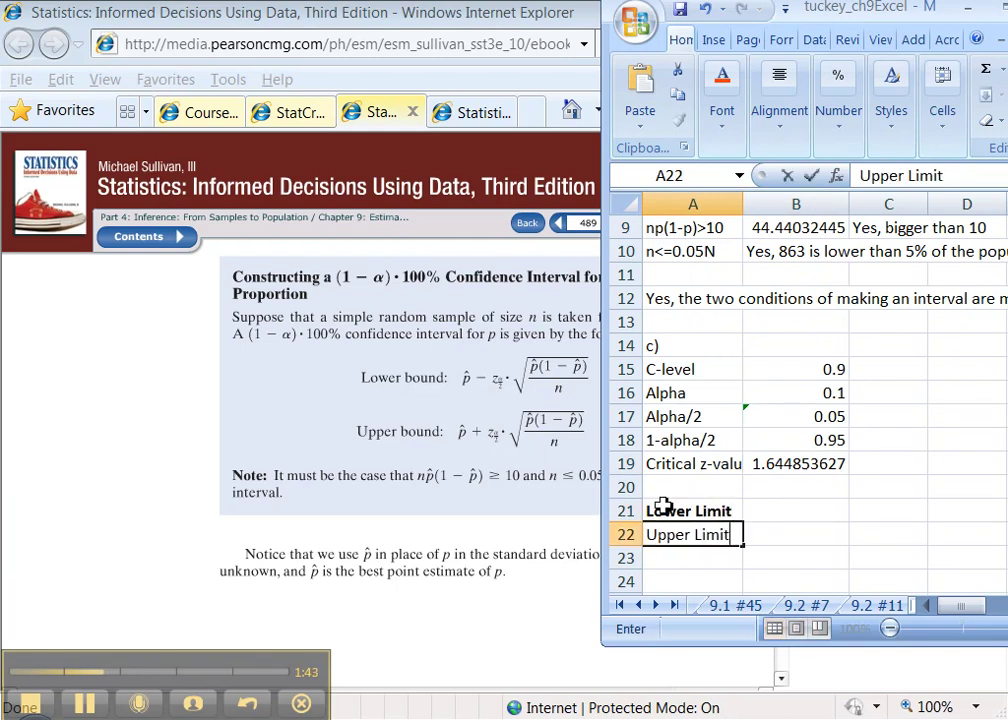
{"action": "key", "text": "Return"}
{"action": "key", "text": "Up"}
{"action": "key", "text": "ctrl+b"}
{"action": "key", "text": "Right"}
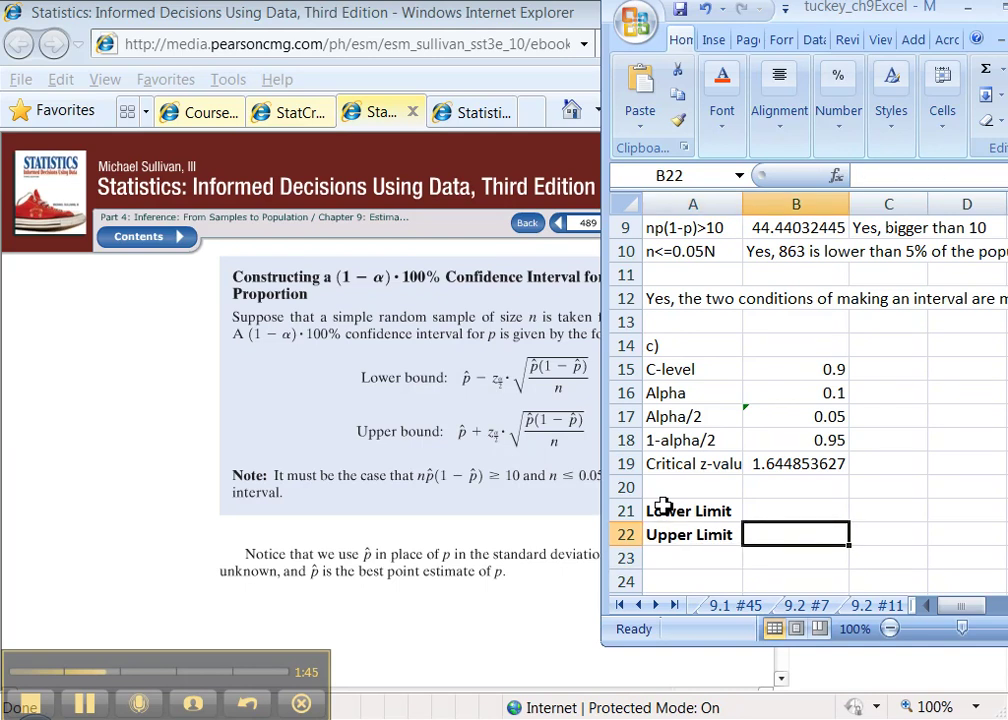
{"action": "key", "text": "Up"}
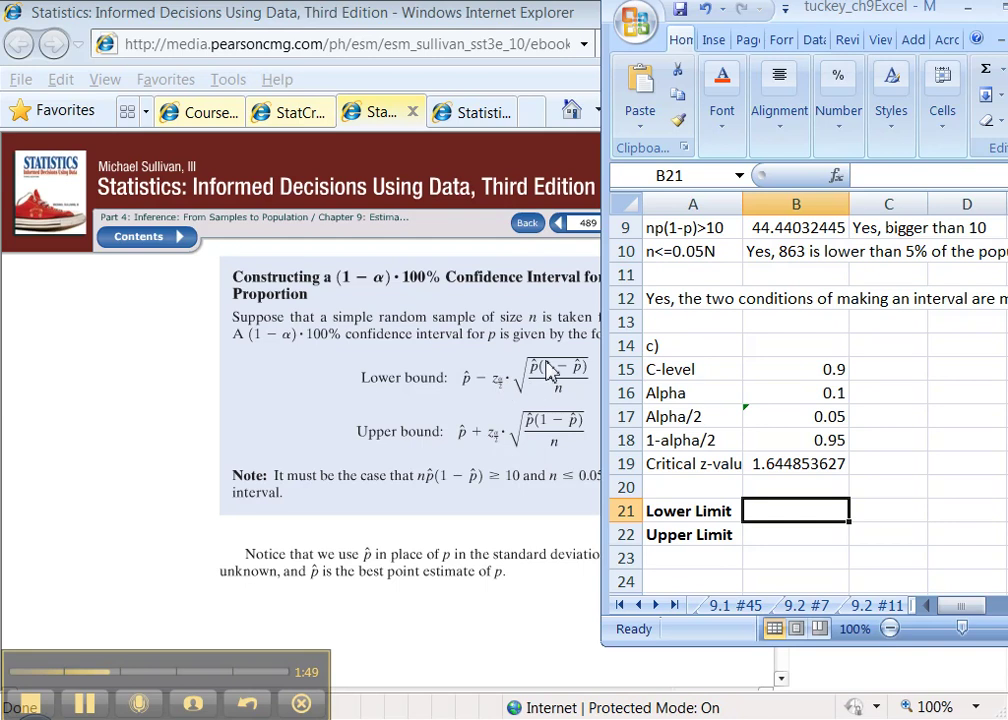
- Begin the B21 Lower Limit formula as =B6-B19*SQRT(
{"action": "type", "text": "="}
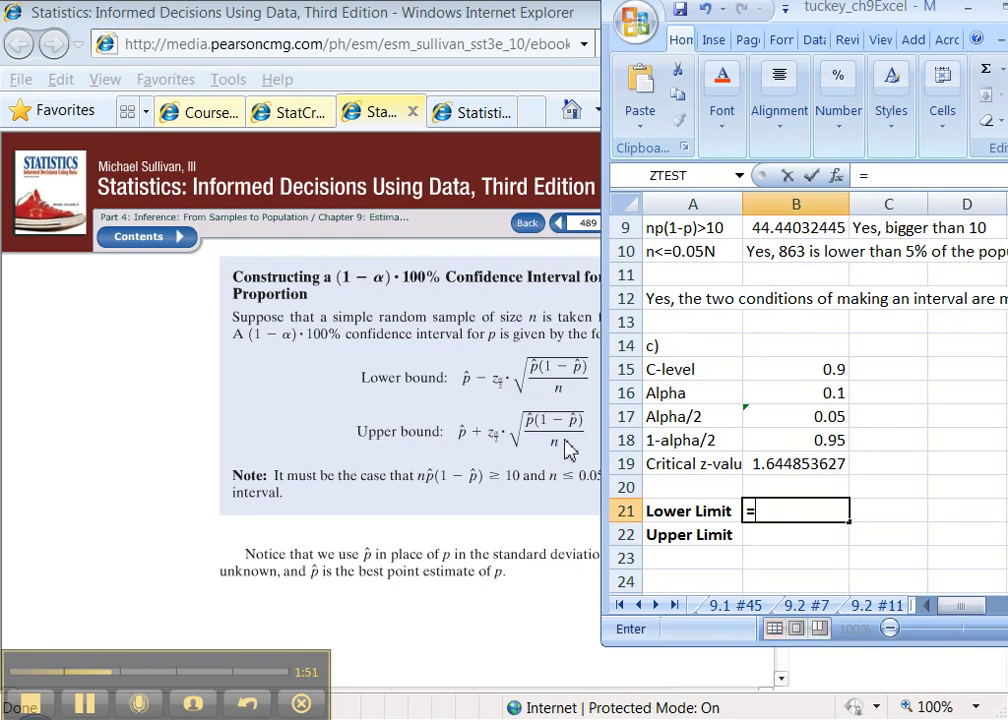
{"action": "scroll", "coordinate": [664, 450], "scroll_direction": "up", "scroll_amount": 3}
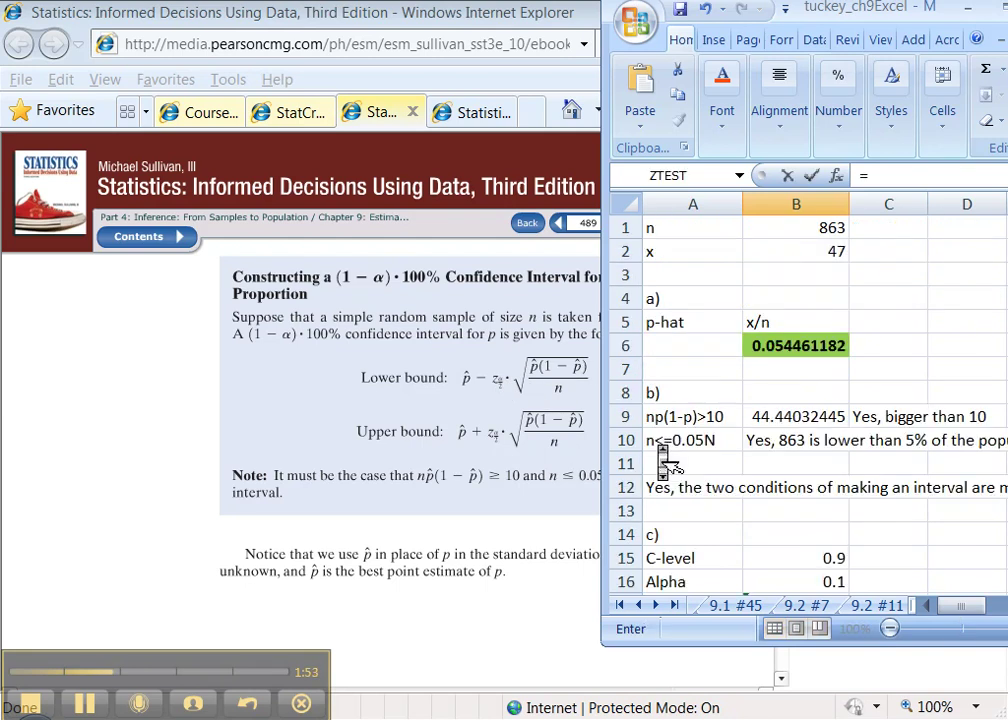
{"action": "left_click", "coordinate": [778, 348]}
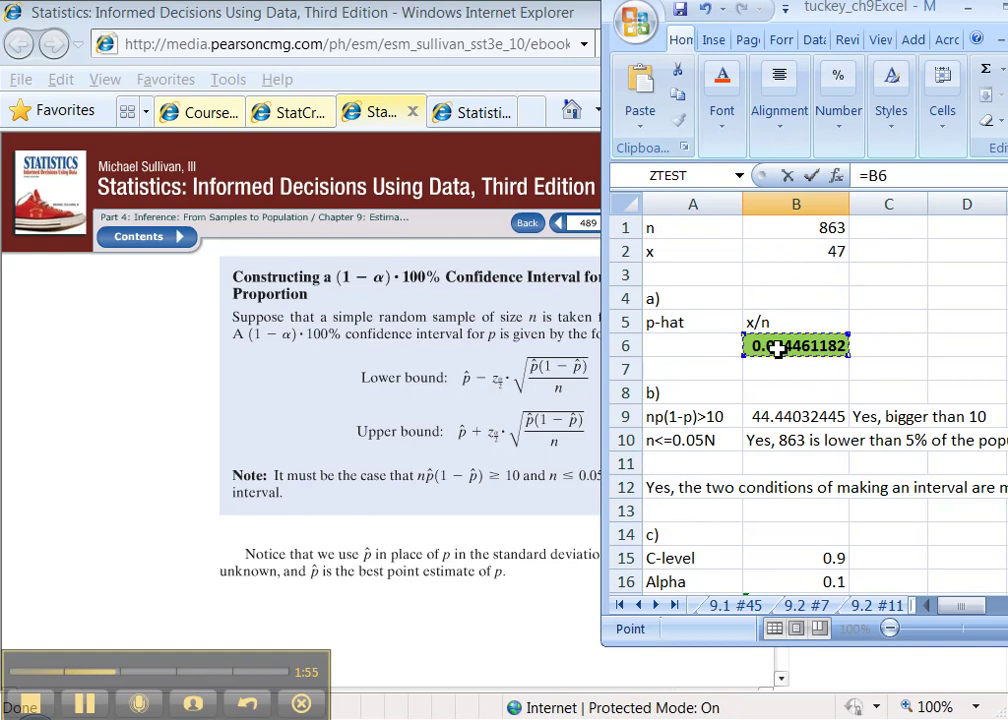
{"action": "type", "text": "-"}
{"action": "scroll", "coordinate": [780, 370], "scroll_direction": "down", "scroll_amount": 3}
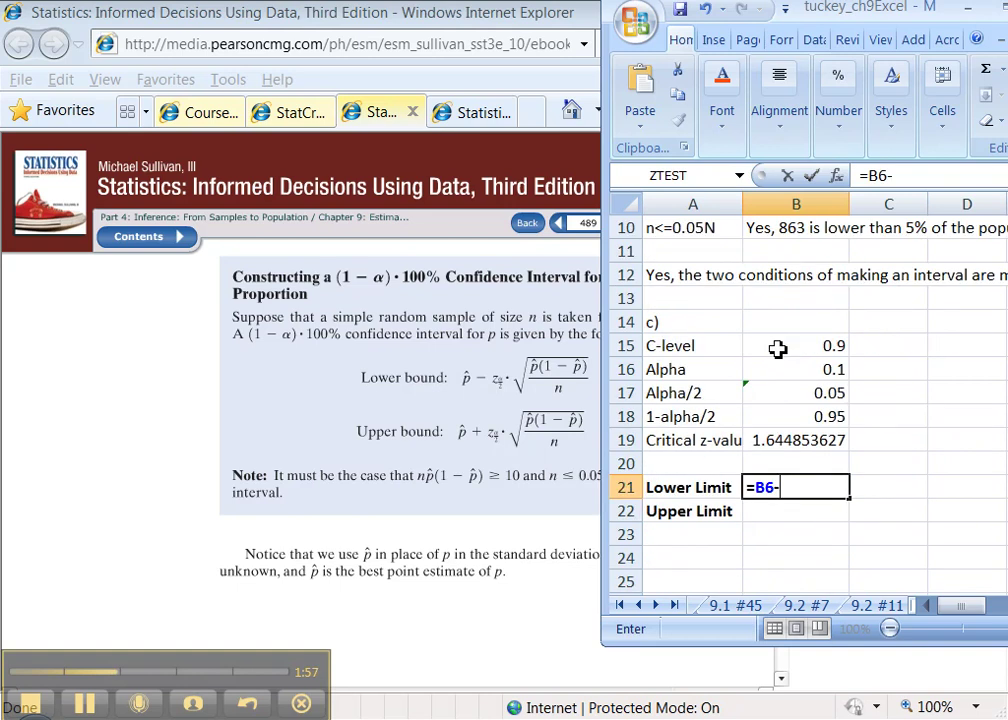
{"action": "left_click", "coordinate": [775, 440]}
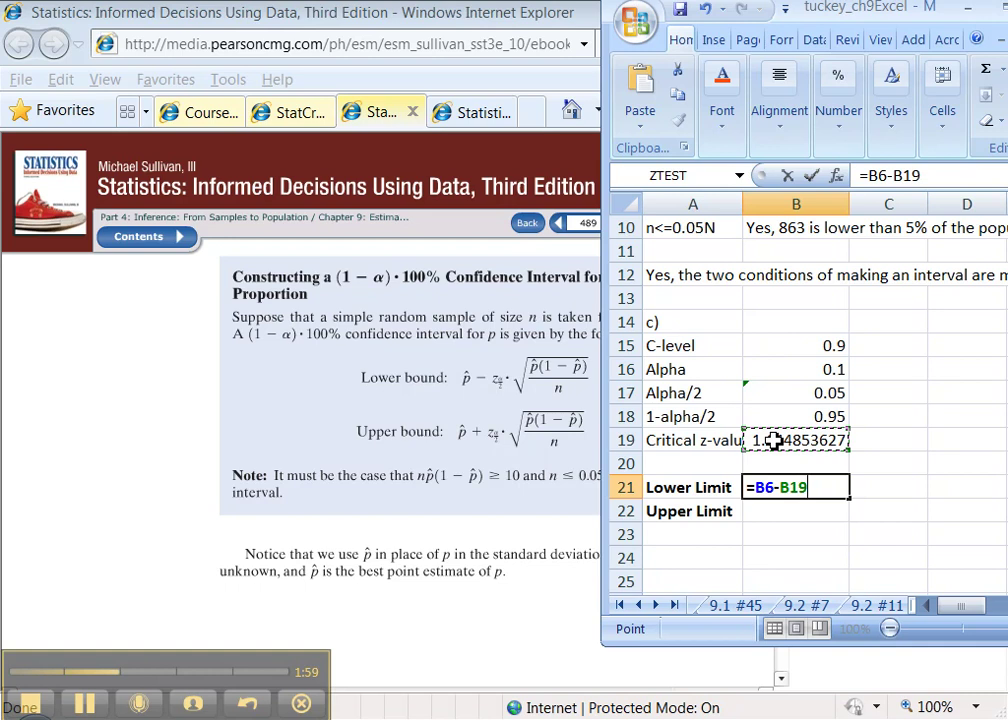
{"action": "type", "text": "*SQRT"}
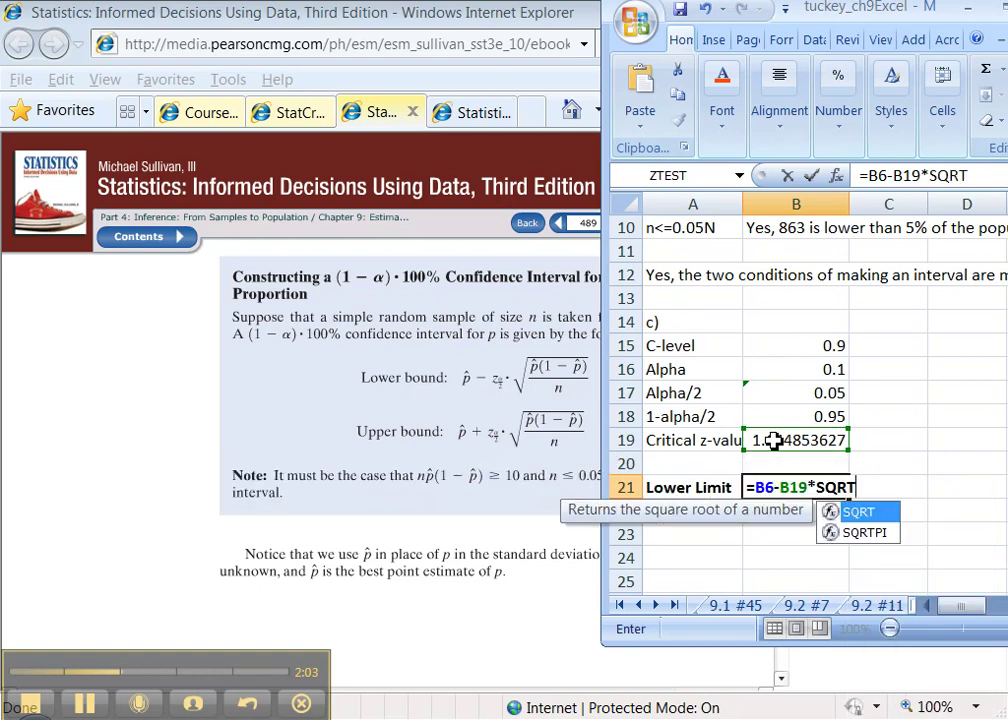
{"action": "type", "text": "("}
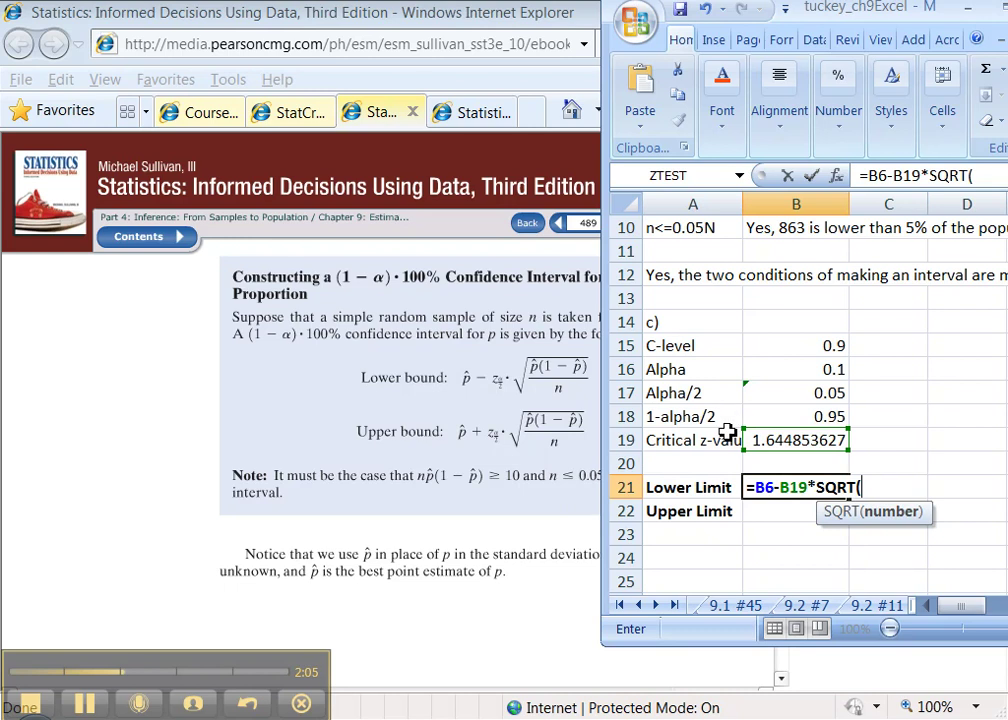
- Complete the square root with B6*(1-B6)/B1, giving a lower limit of 0.041755292
{"action": "scroll", "coordinate": [727, 430], "scroll_direction": "up", "scroll_amount": 3}
{"action": "left_click", "coordinate": [773, 346]}
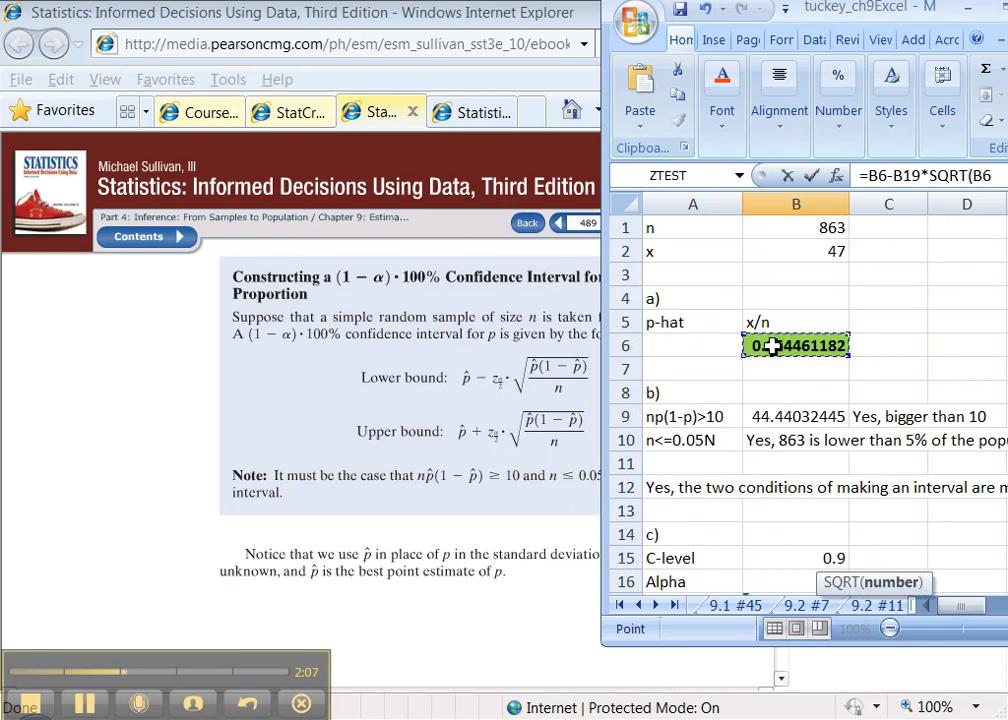
{"action": "scroll", "coordinate": [773, 346], "scroll_direction": "down", "scroll_amount": 2}
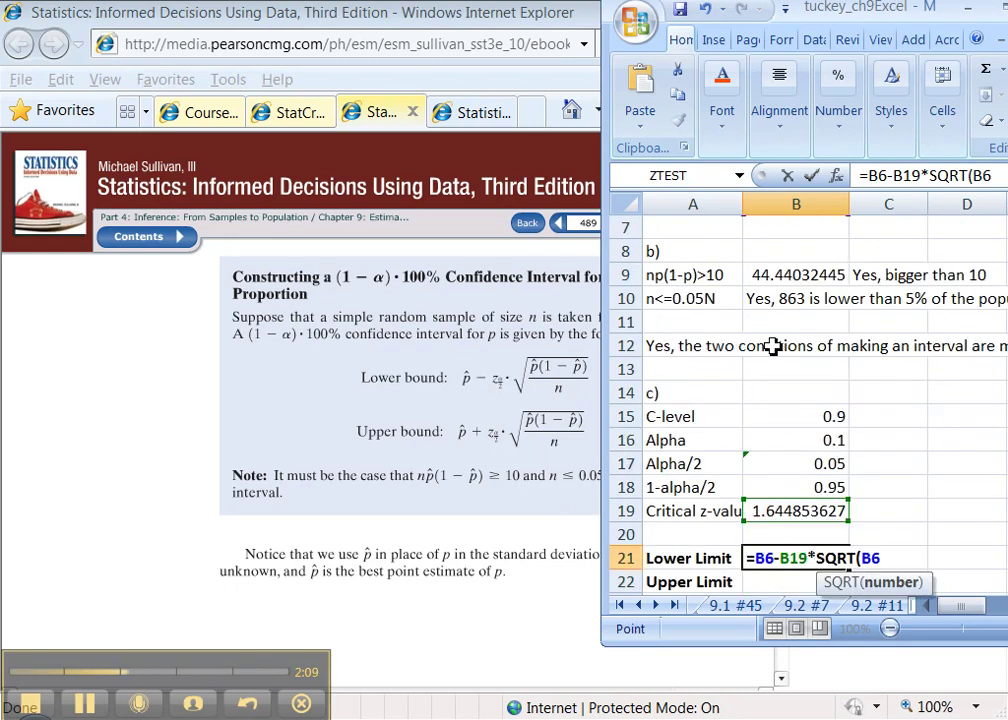
{"action": "type", "text": "*(1-"}
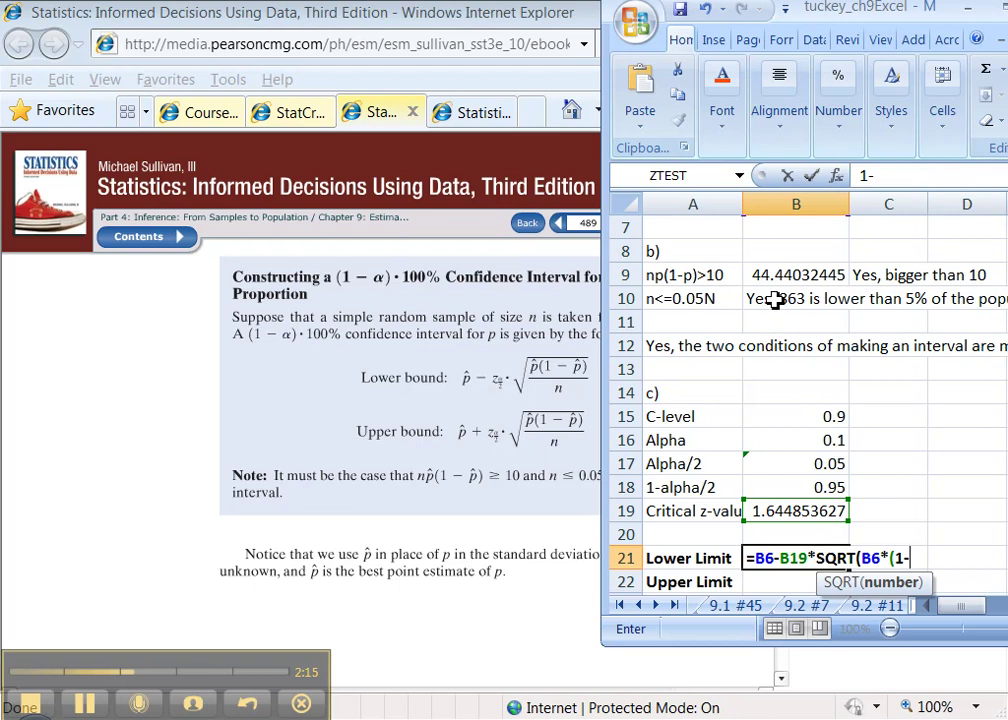
{"action": "scroll", "coordinate": [772, 300], "scroll_direction": "up", "scroll_amount": 2}
{"action": "left_click", "coordinate": [767, 352]}
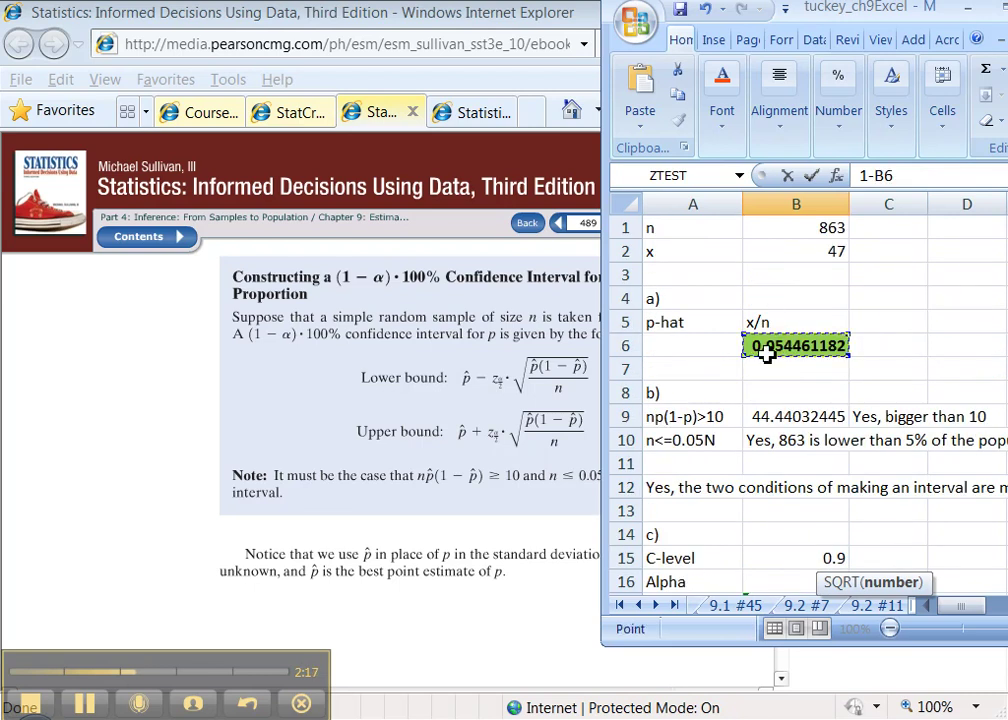
{"action": "type", "text": ")"}
{"action": "scroll", "coordinate": [767, 352], "scroll_direction": "down", "scroll_amount": 4}
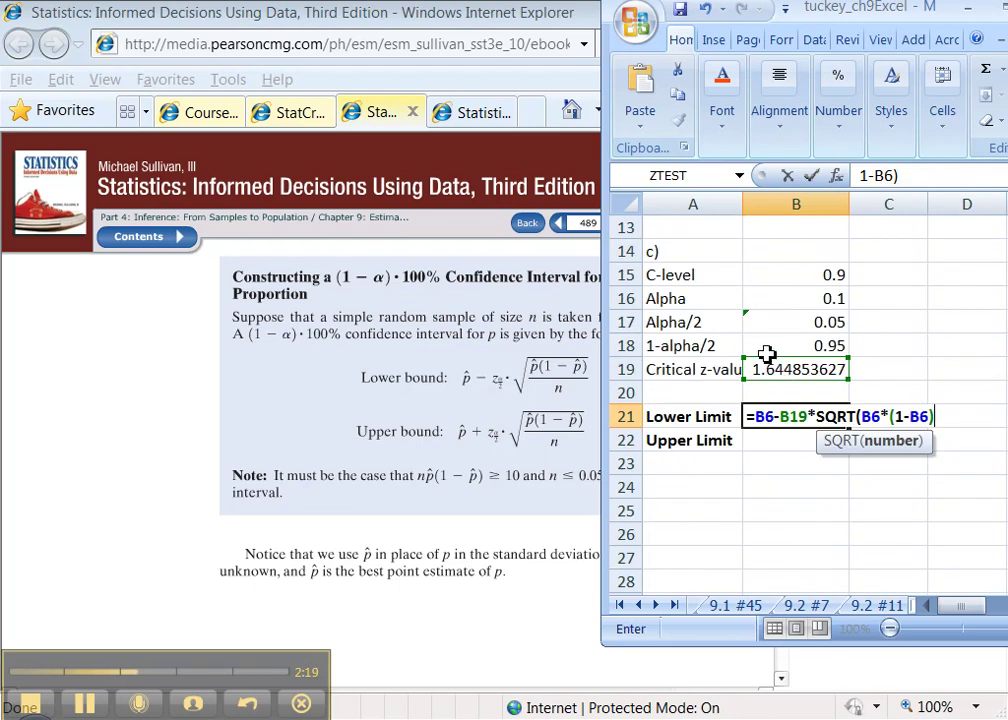
{"action": "scroll", "coordinate": [767, 352], "scroll_direction": "up", "scroll_amount": 4}
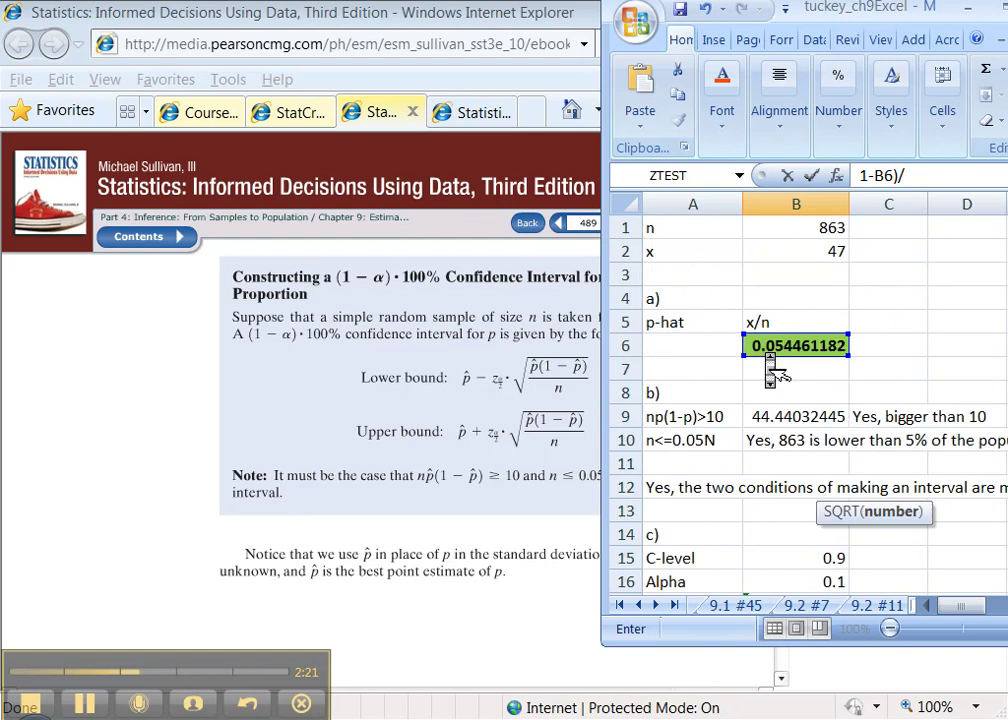
{"action": "left_click", "coordinate": [793, 230]}
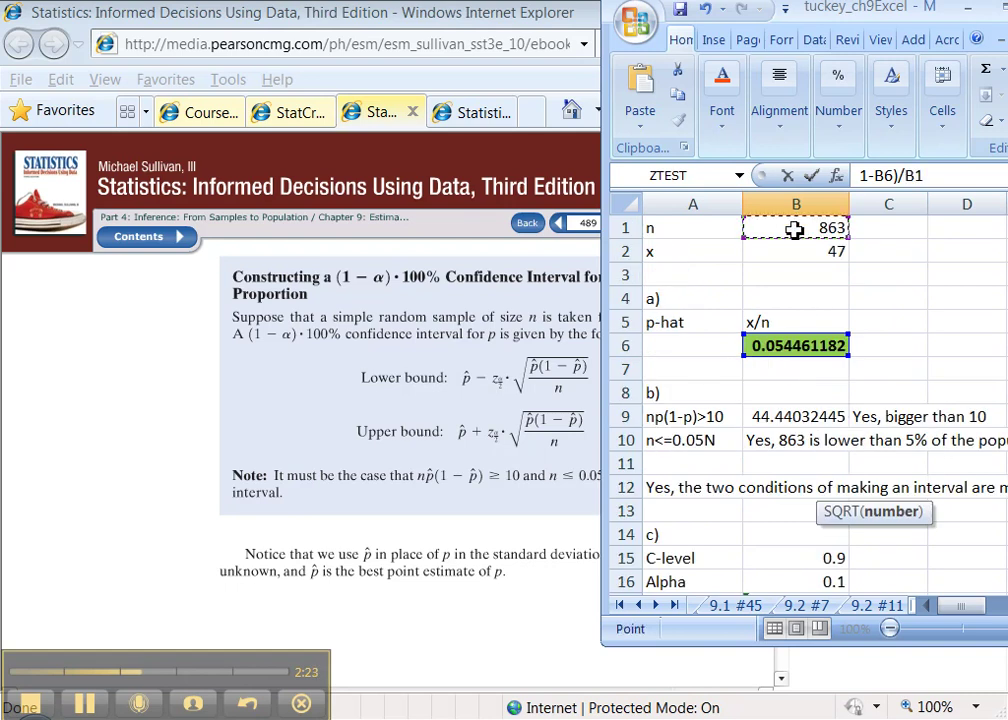
{"action": "key", "text": "Return"}
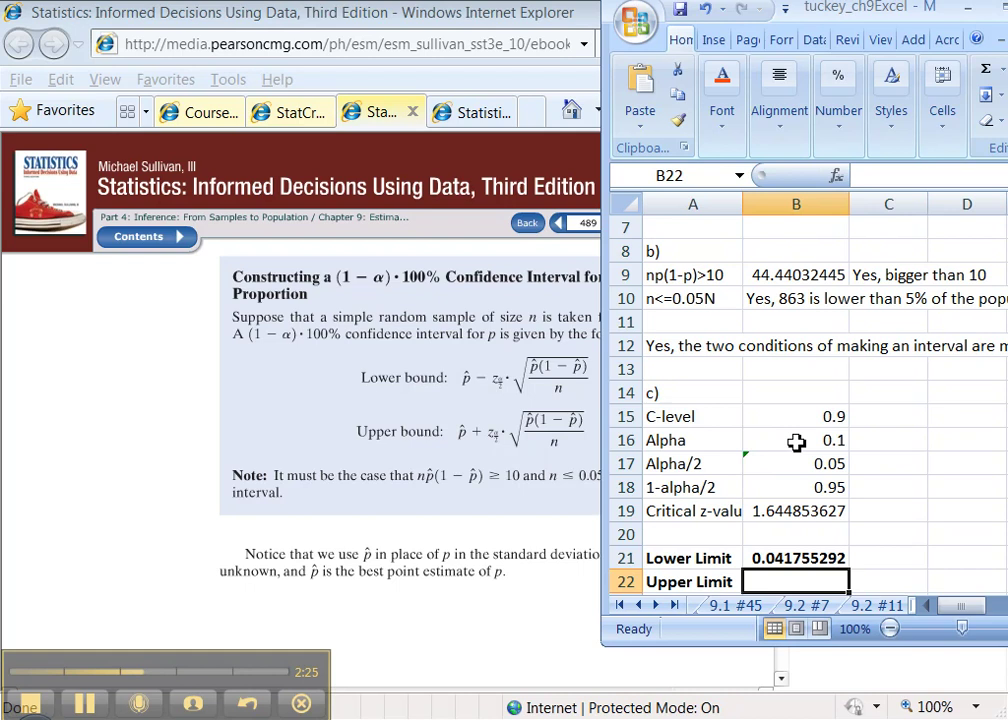
{"action": "left_click", "coordinate": [1004, 12]}
- Review the B21 formula =B6-B19*SQRT(B6*(1-B6)/B1) in the maximized window and recommit it
{"action": "left_click", "coordinate": [177, 562]}
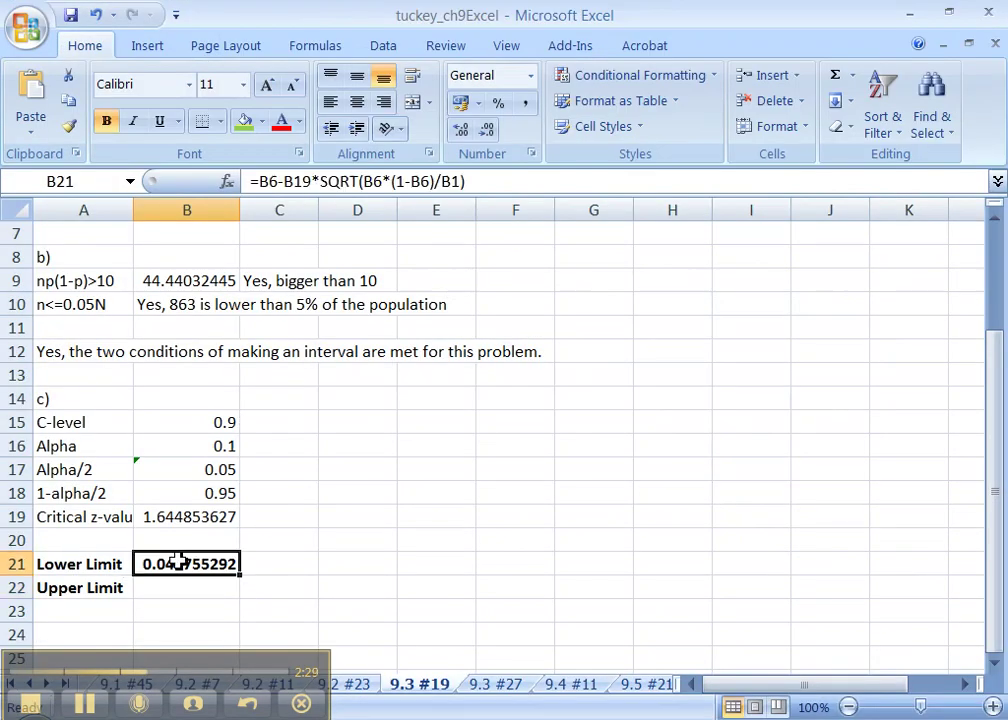
{"action": "double_click", "coordinate": [352, 183]}
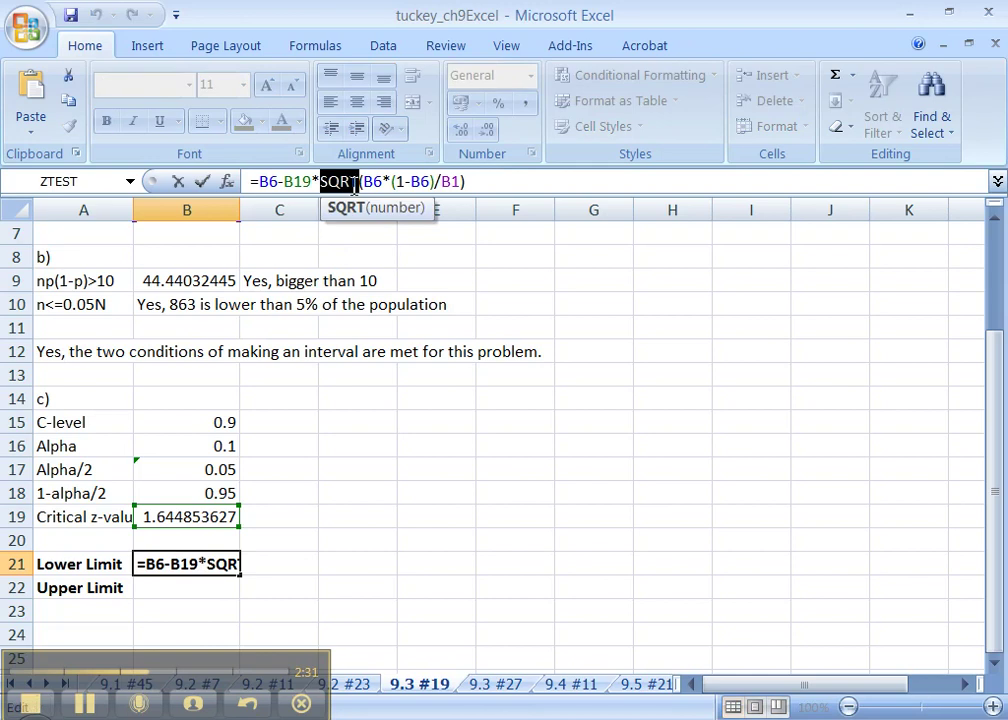
{"action": "left_click", "coordinate": [259, 181]}
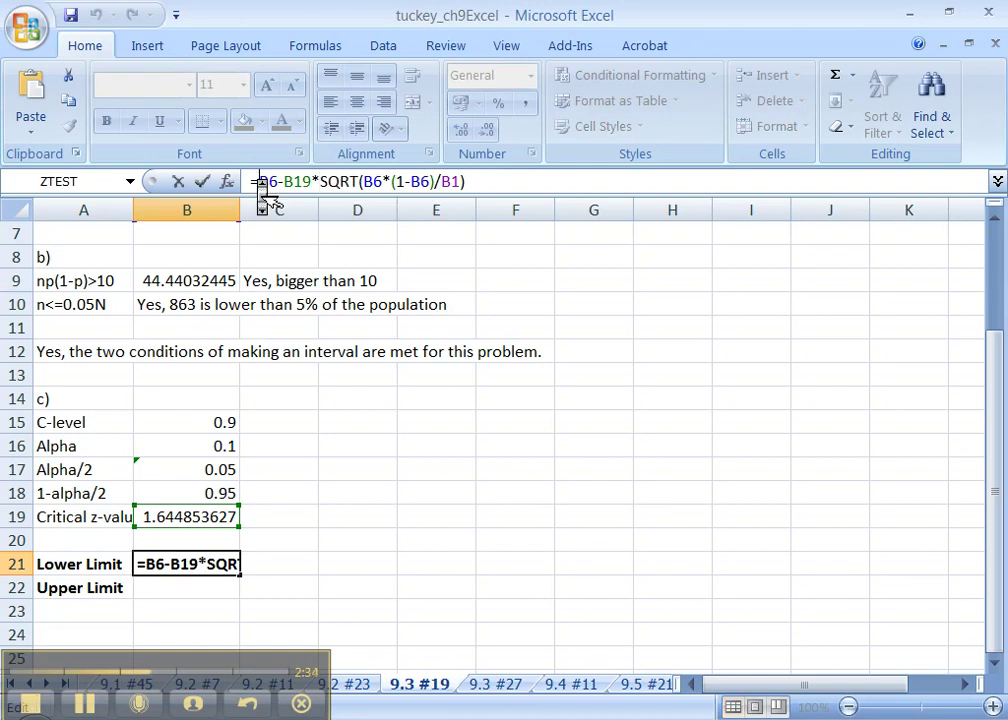
{"action": "left_click", "coordinate": [1000, 344]}
{"action": "left_click", "coordinate": [992, 314]}
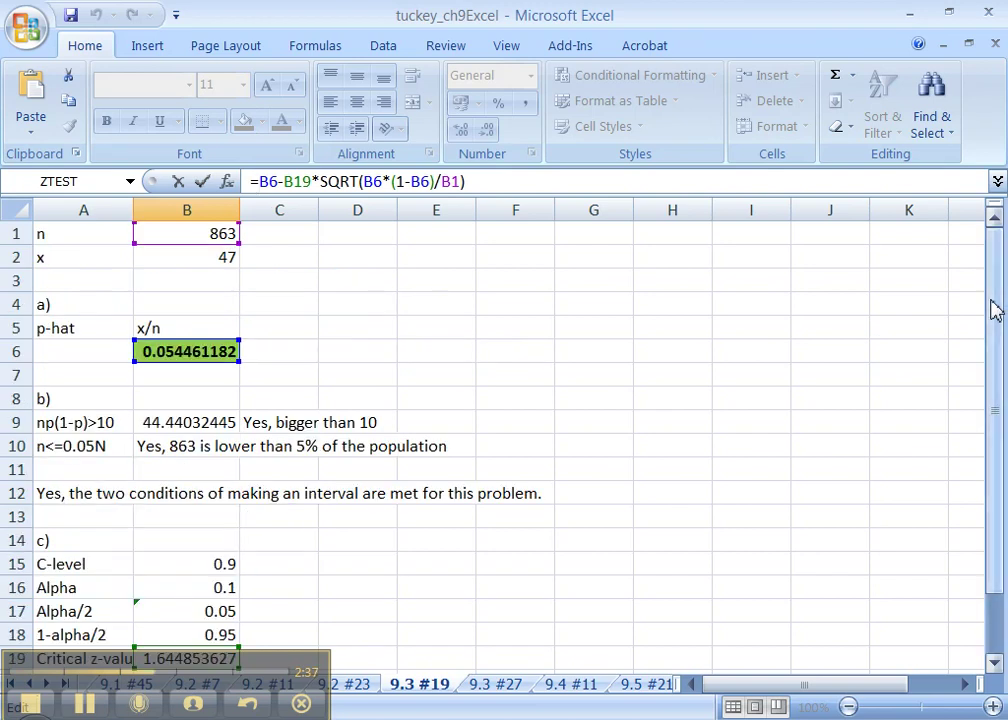
{"action": "mouse_move", "coordinate": [997, 310]}
{"action": "left_mouse_down"}
{"action": "mouse_move", "coordinate": [997, 342]}
{"action": "mouse_move", "coordinate": [990, 313]}
{"action": "left_mouse_up"}
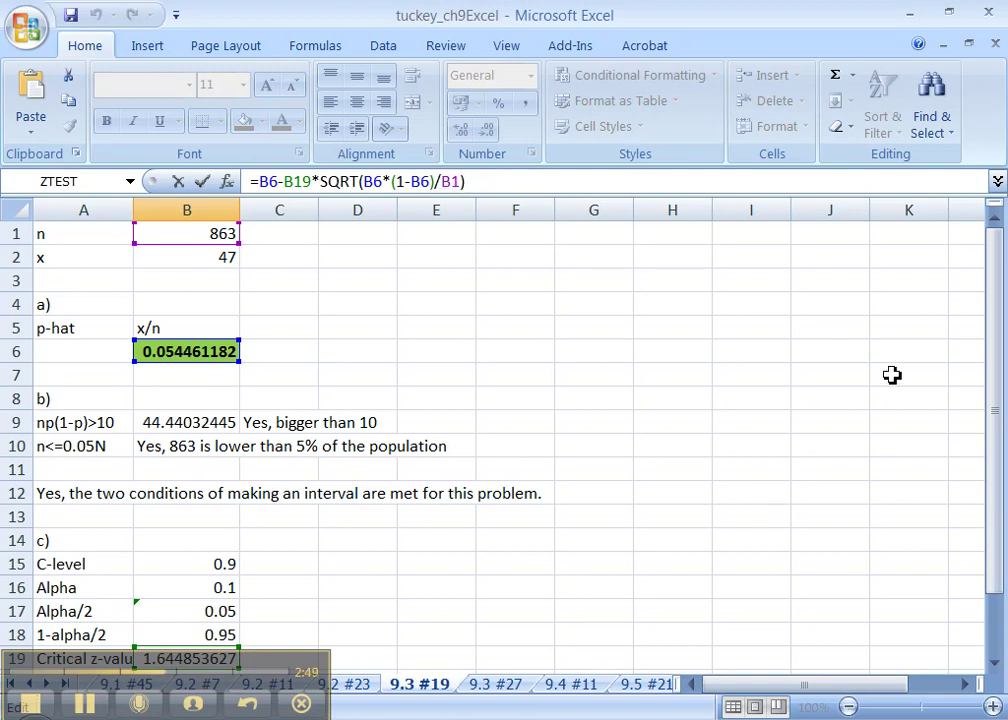
{"action": "key", "text": "Return"}
{"action": "scroll", "coordinate": [550, 518], "scroll_direction": "down", "scroll_amount": 1}
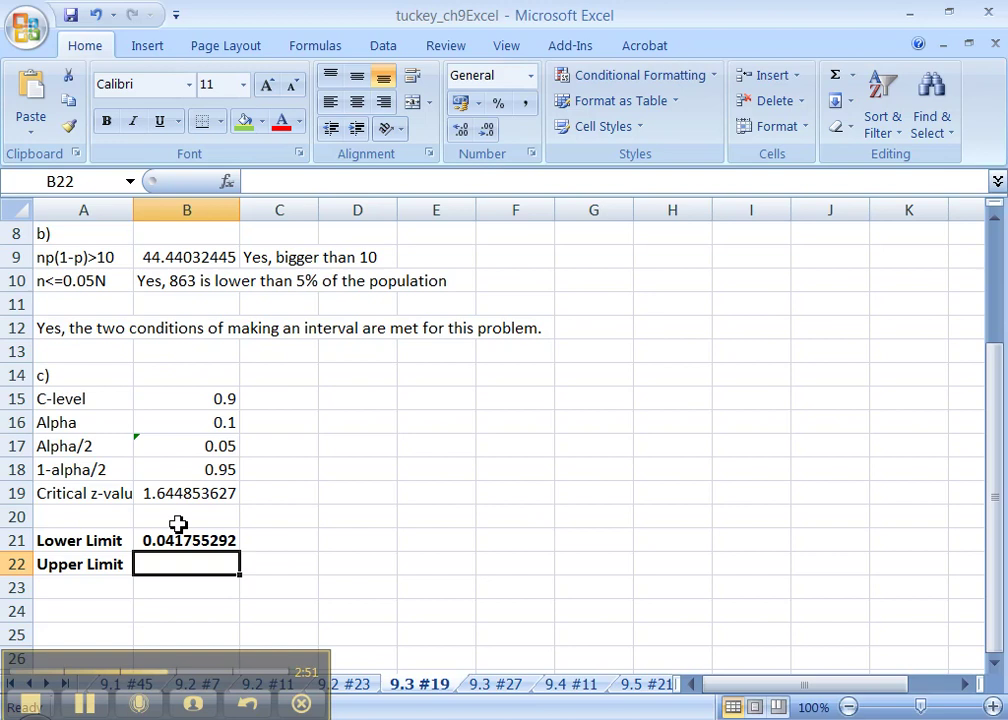
- Begin the B22 Upper Limit formula as =B6+B19
{"action": "type", "text": "="}
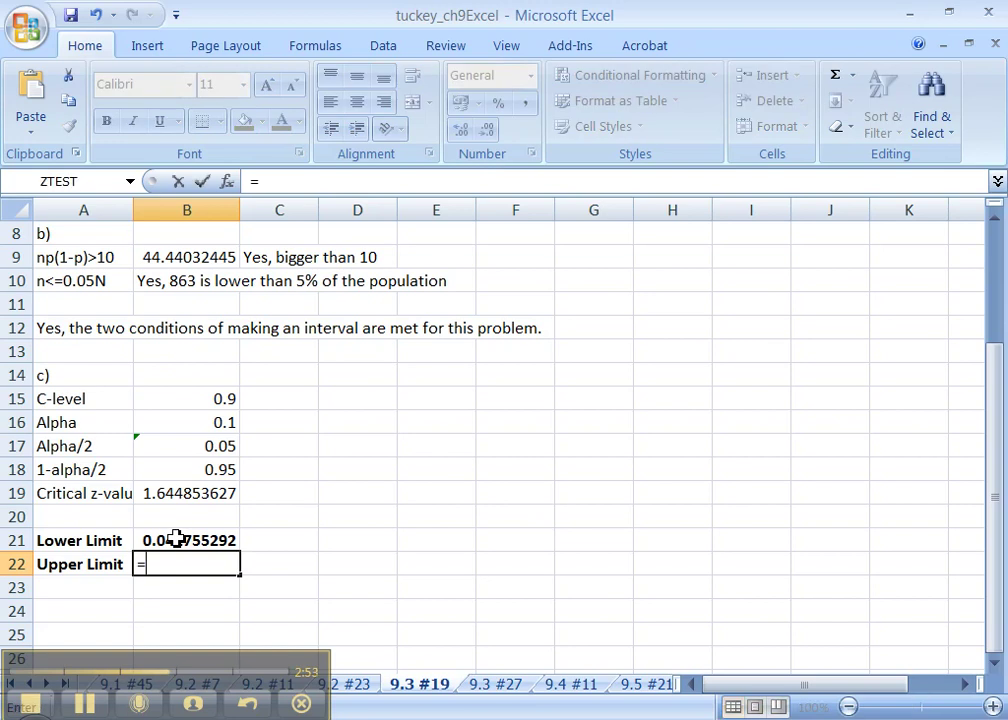
{"action": "scroll", "coordinate": [176, 541], "scroll_direction": "up", "scroll_amount": 3}
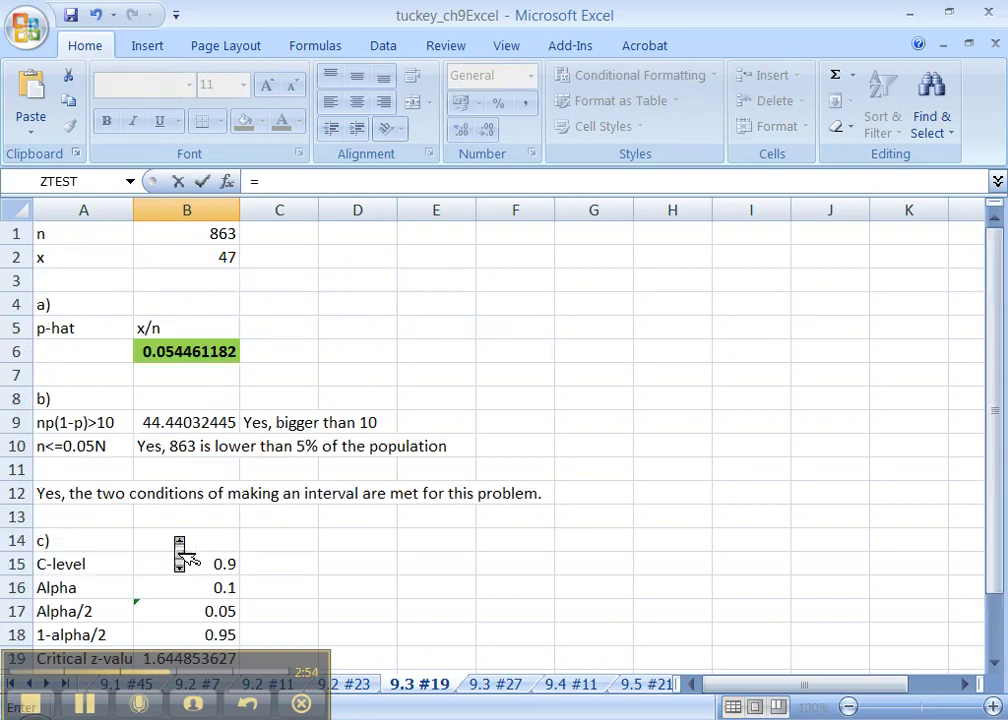
{"action": "left_click", "coordinate": [199, 358]}
{"action": "type", "text": "+"}
{"action": "scroll", "coordinate": [199, 358], "scroll_direction": "down", "scroll_amount": 4}
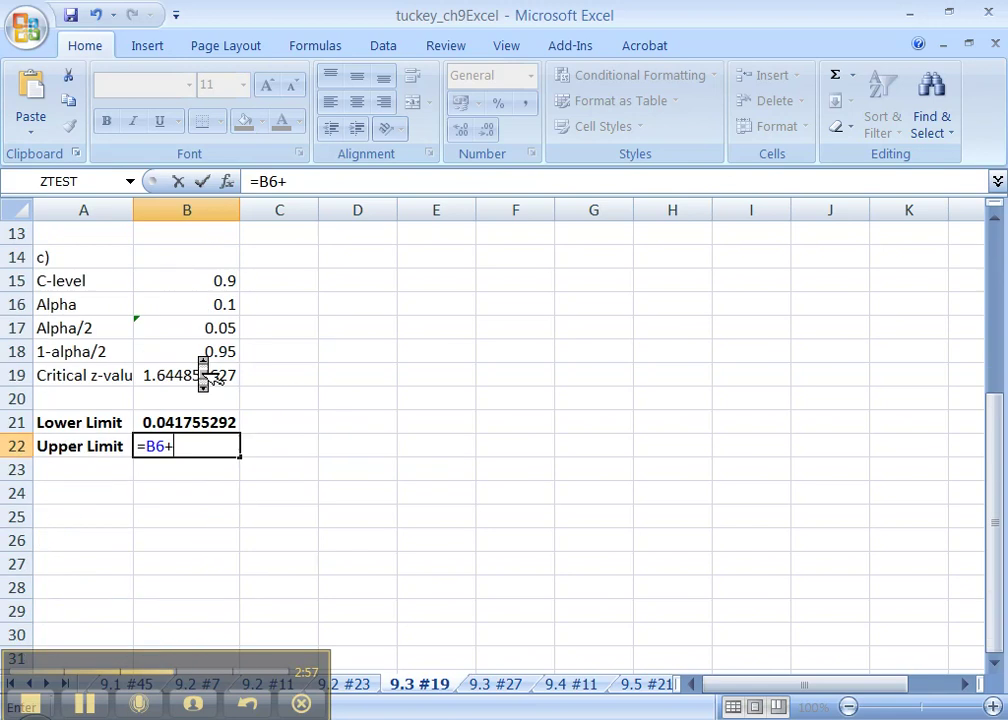
{"action": "left_click", "coordinate": [193, 390]}
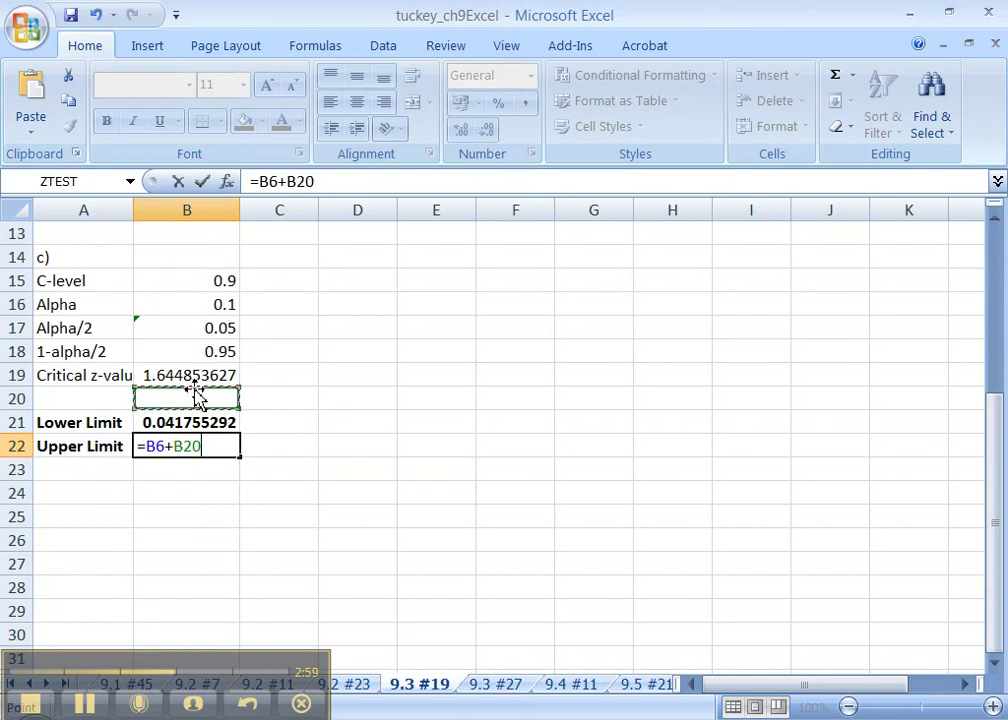
{"action": "left_click", "coordinate": [196, 377]}
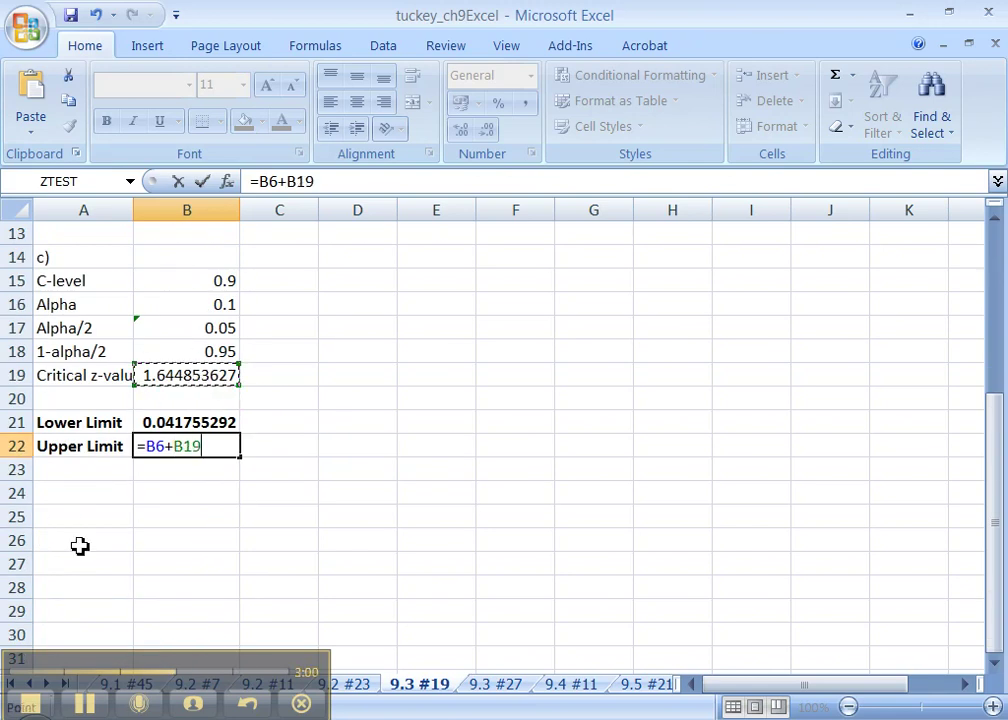
{"action": "left_click", "coordinate": [84, 703]}
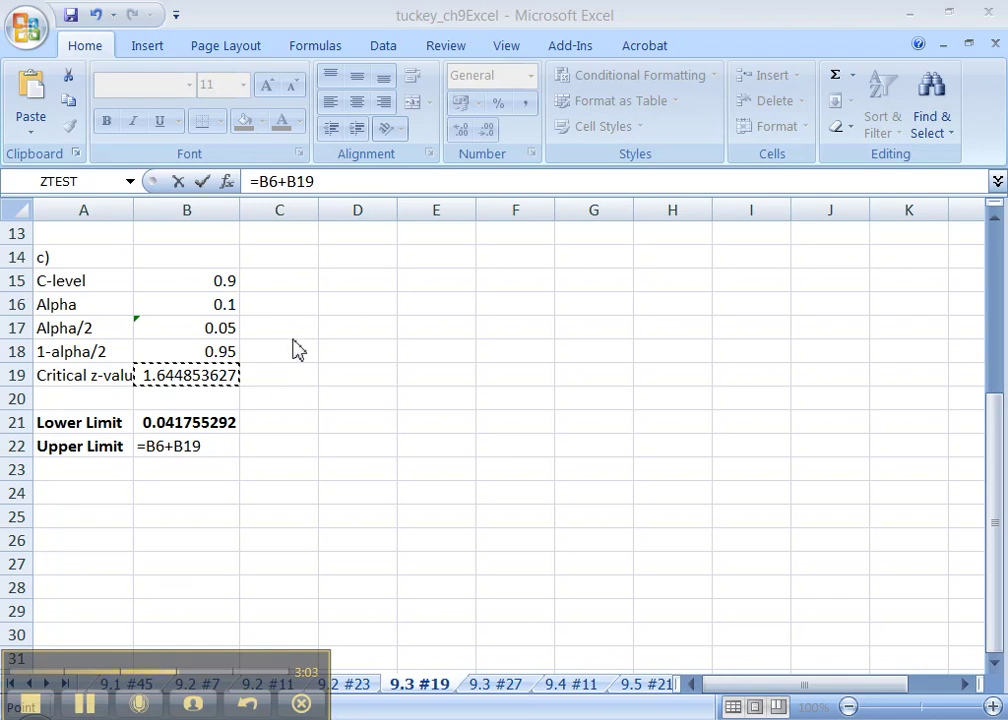
{"action": "left_click", "coordinate": [331, 176]}
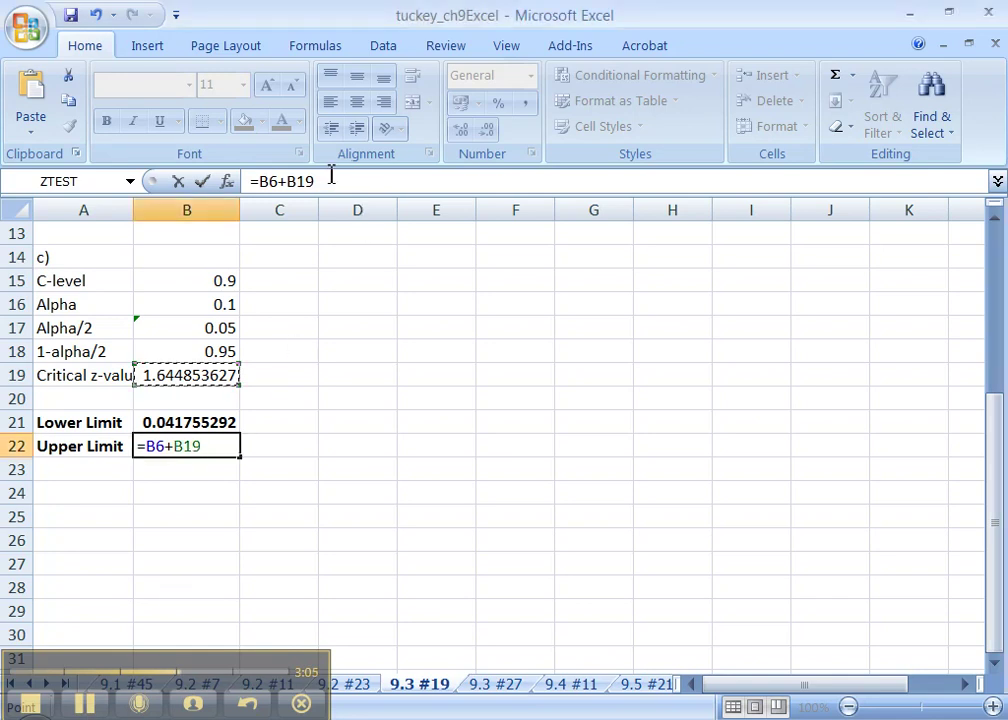
- Finish it with *SQRT(B6*(1-B6)/B1), giving an upper limit of 0.067167071
{"action": "type", "text": "*SQRT("}
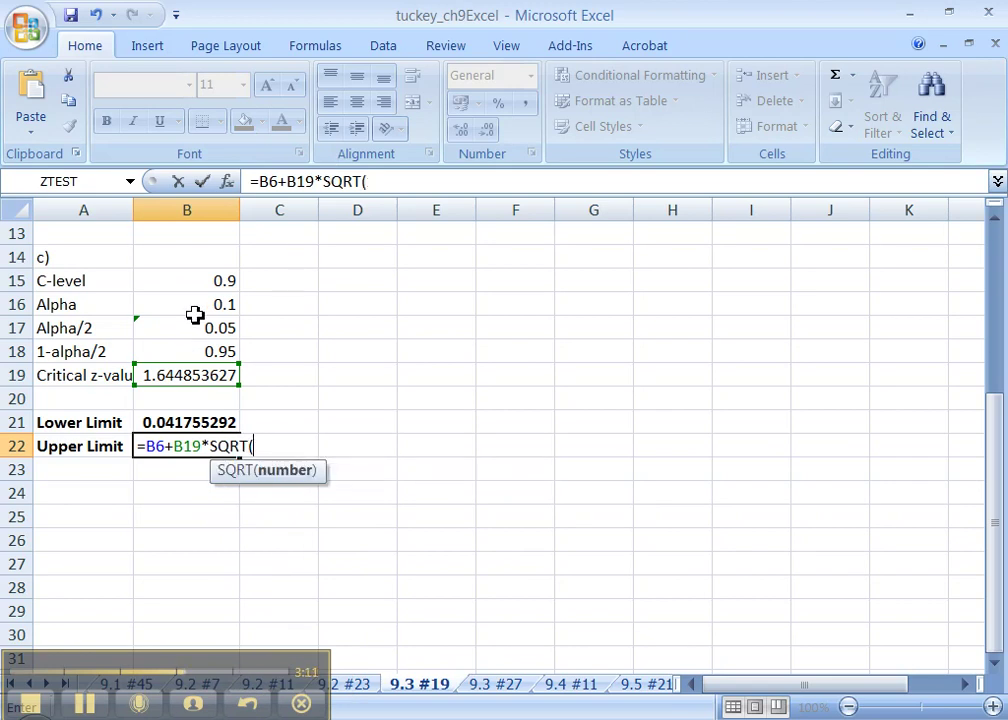
{"action": "scroll", "coordinate": [195, 317], "scroll_direction": "up", "scroll_amount": 4}
{"action": "left_click", "coordinate": [185, 358]}
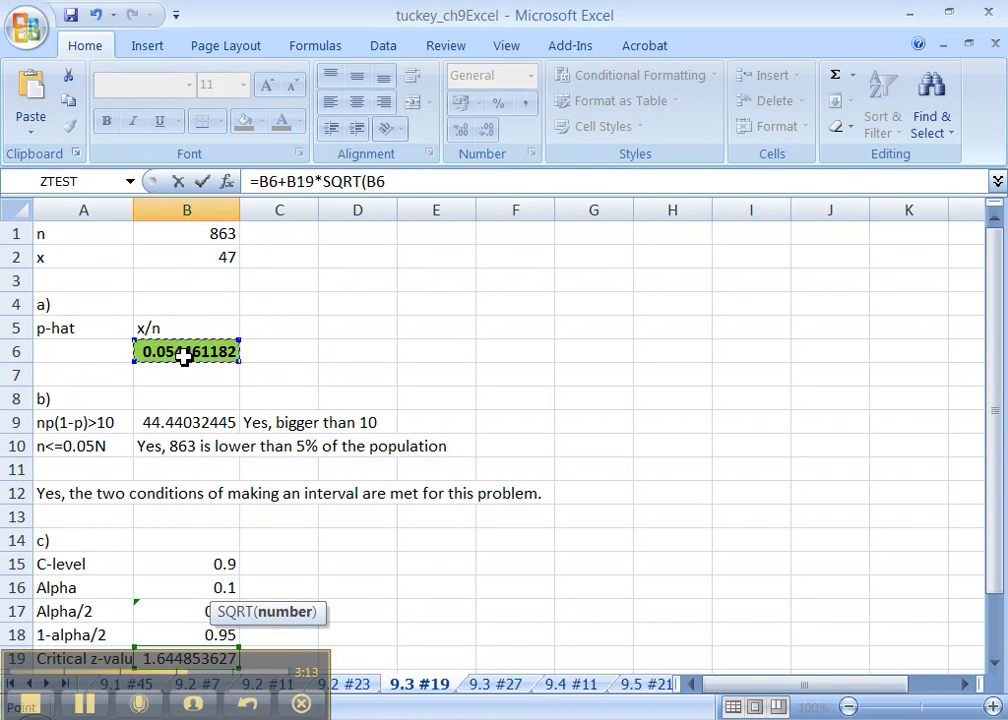
{"action": "type", "text": "*"}
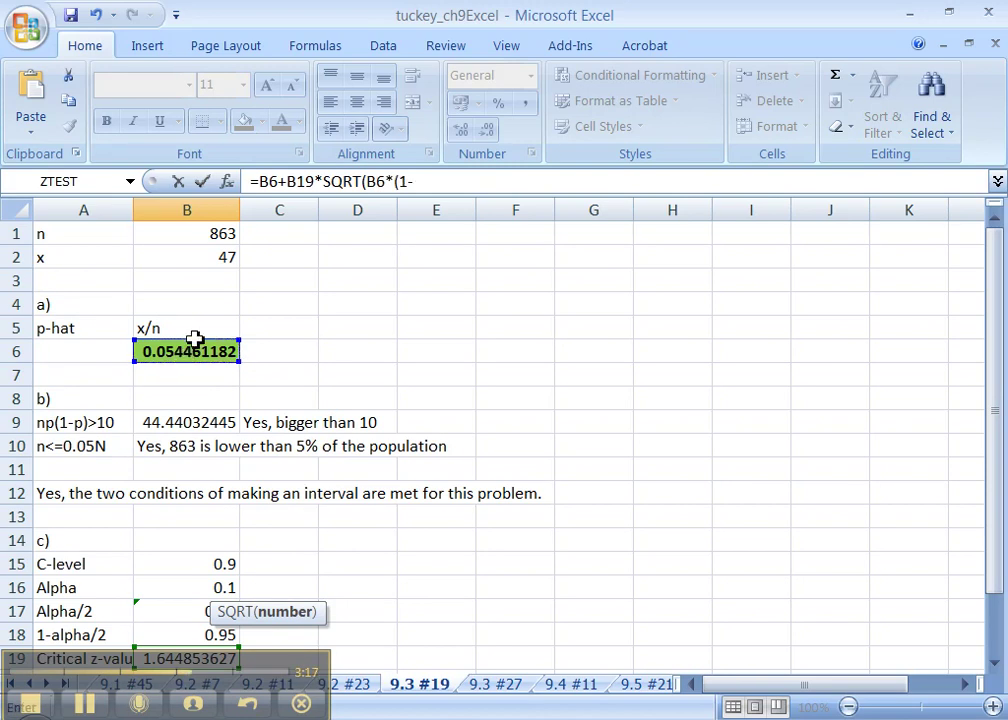
{"action": "left_click", "coordinate": [189, 357]}
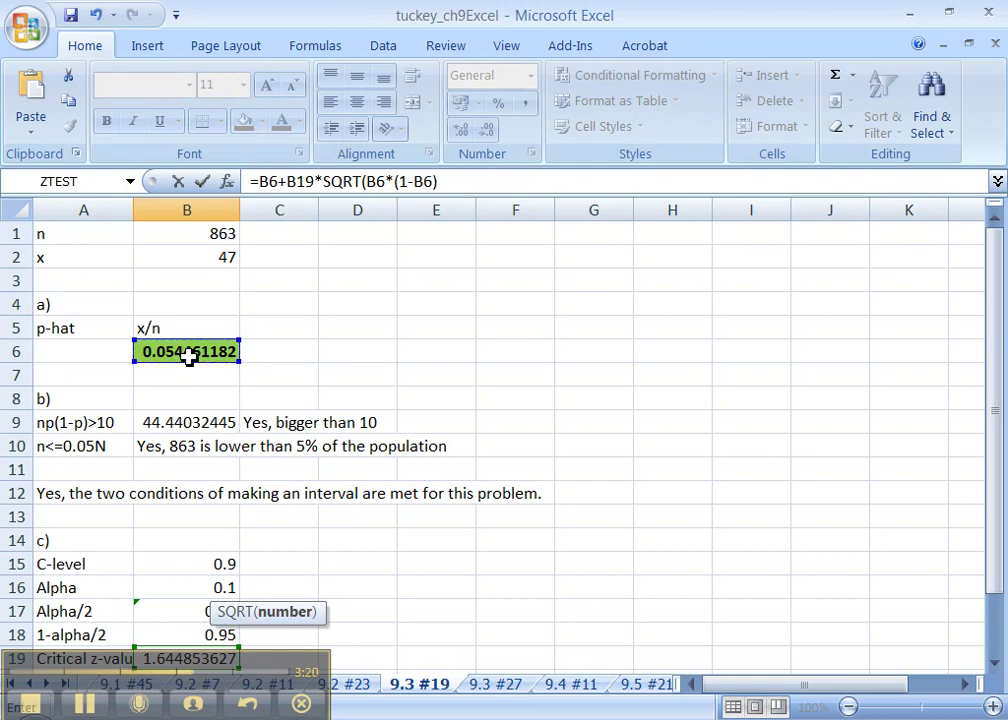
{"action": "type", "text": "/"}
{"action": "left_click", "coordinate": [203, 233]}
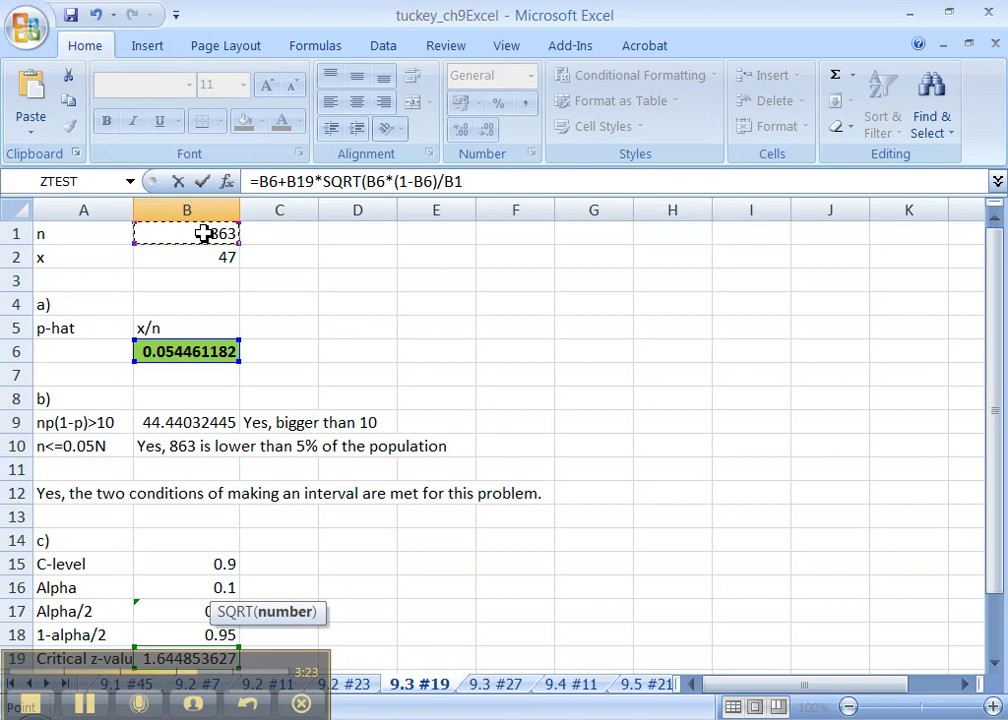
{"action": "type", "text": ")"}
{"action": "key", "text": "Return"}
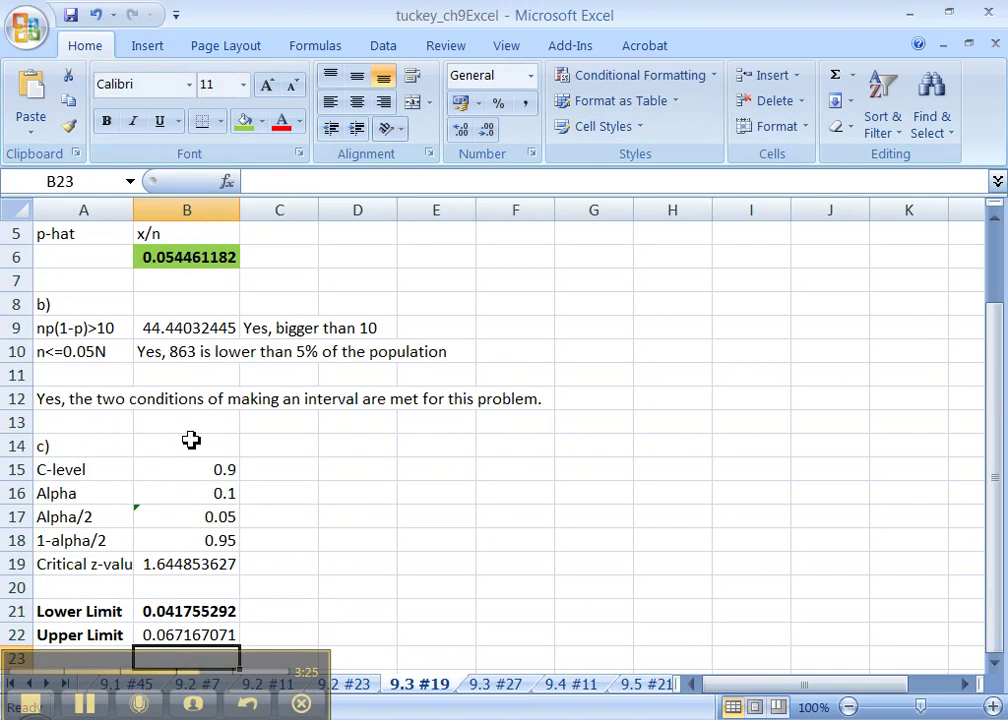
- Bold the B22 value and fill A21:B22 green
{"action": "left_click", "coordinate": [166, 630]}
{"action": "key", "text": "ctrl+b"}
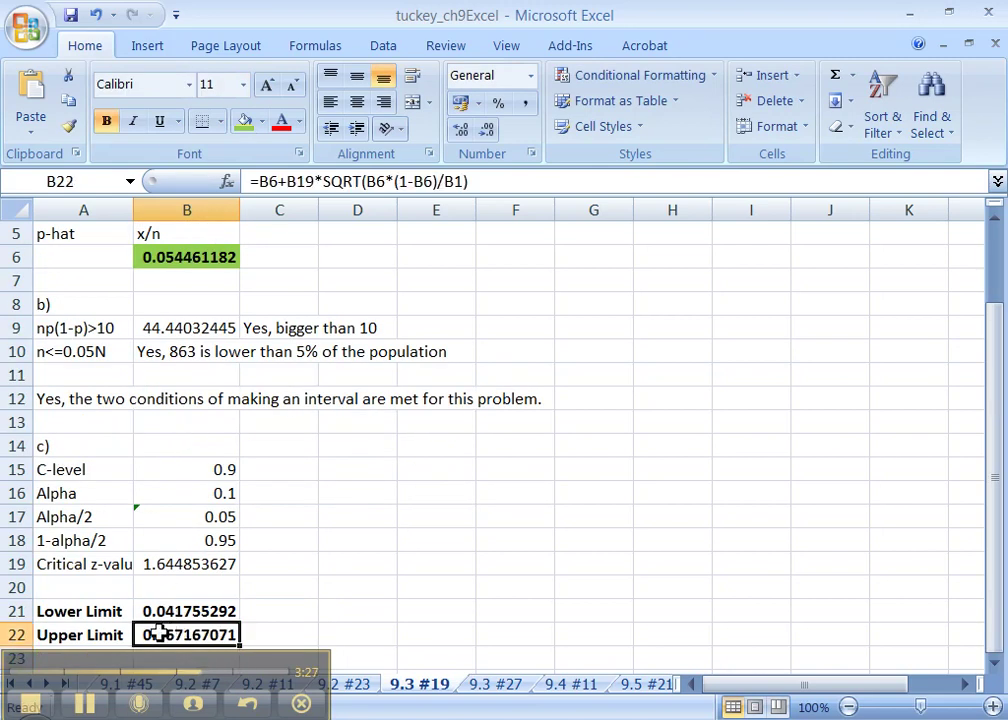
{"action": "mouse_move", "coordinate": [129, 612]}
{"action": "left_mouse_down"}
{"action": "mouse_move", "coordinate": [121, 608]}
{"action": "mouse_move", "coordinate": [142, 630]}
{"action": "left_mouse_up"}
{"action": "left_click", "coordinate": [243, 118]}
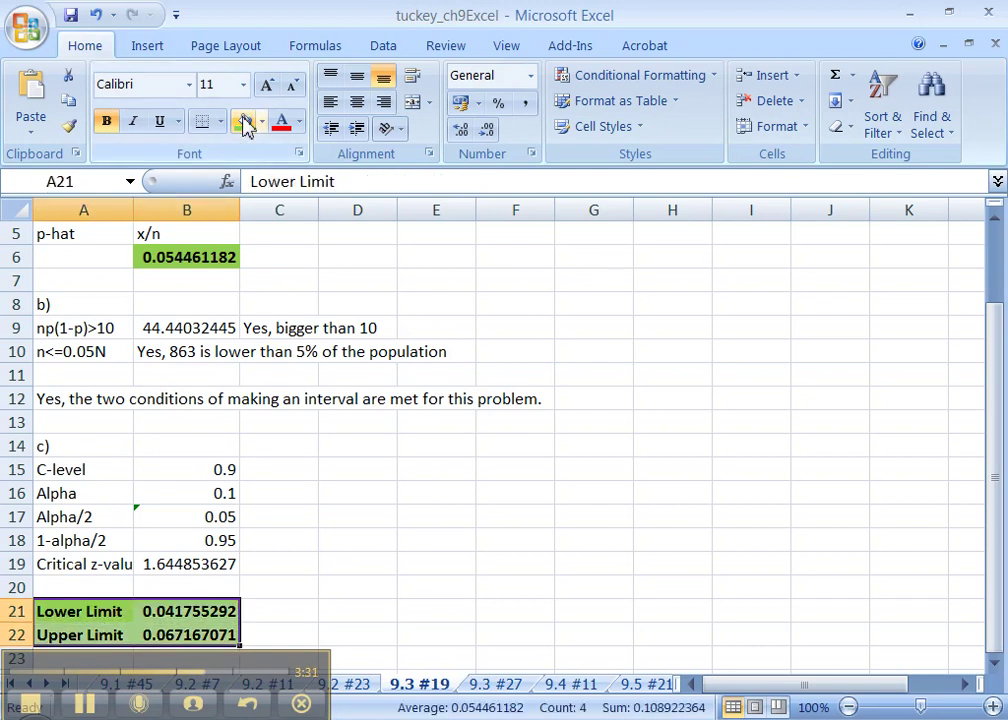
{"action": "left_click", "coordinate": [338, 522]}
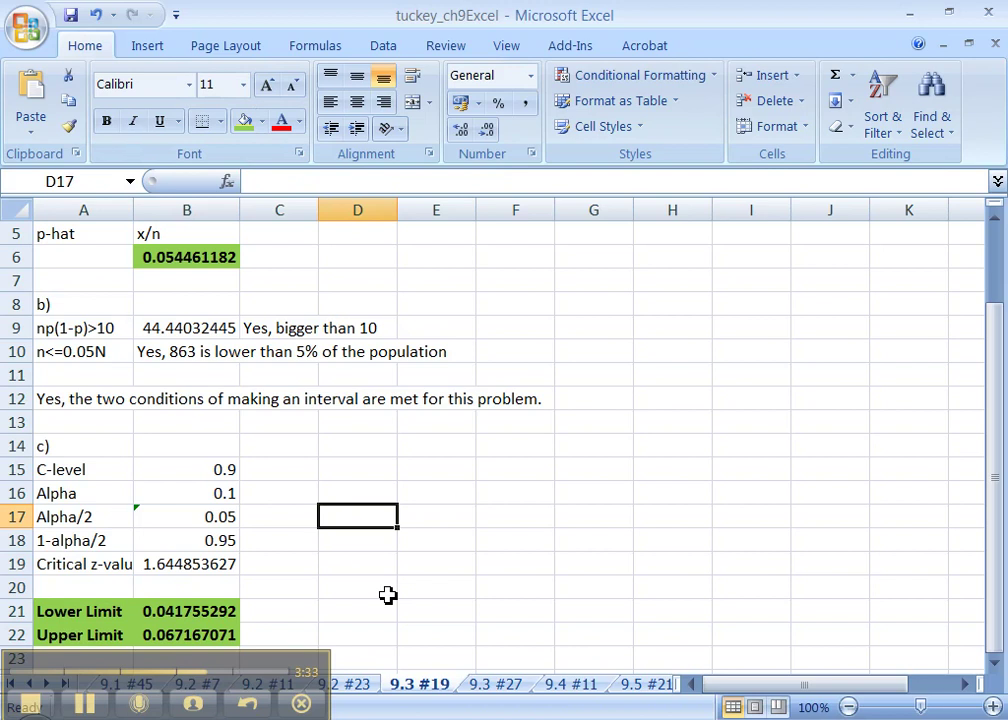
- In StatCrunch, start a one-sample proportion with summary: 47 successes of 863 observations
{"action": "left_click", "coordinate": [520, 710]}
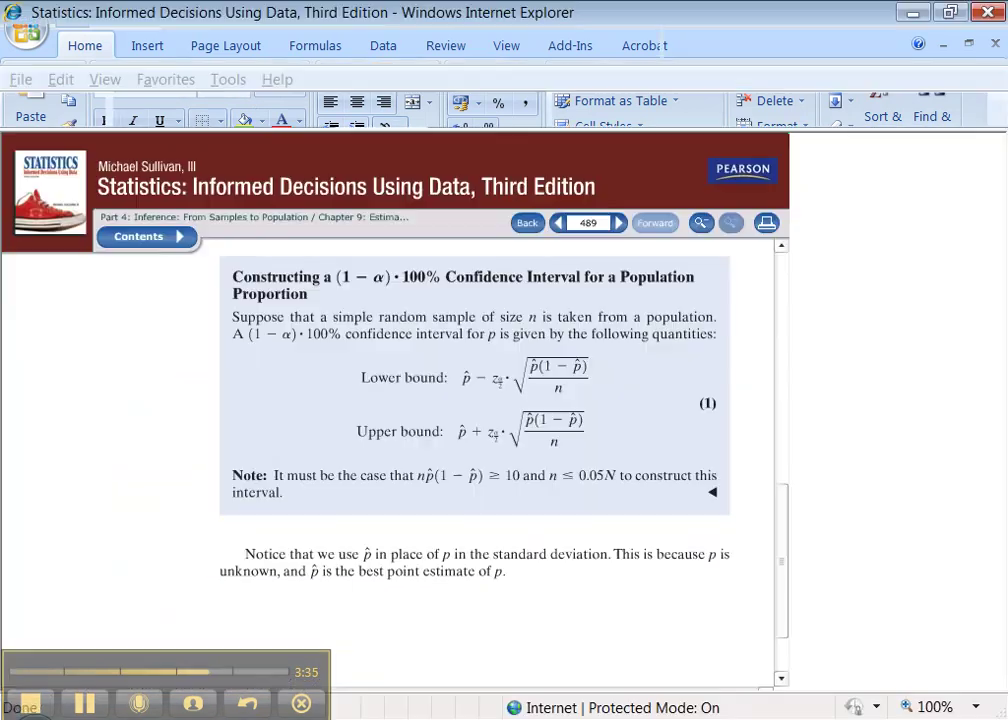
{"action": "left_click", "coordinate": [310, 104]}
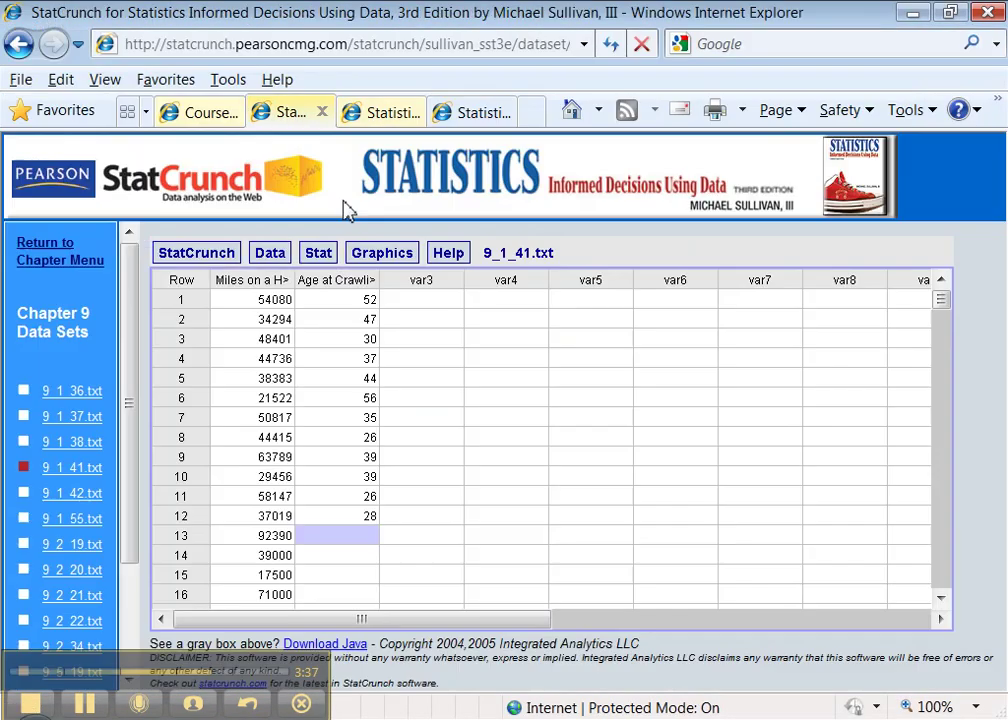
{"action": "left_click", "coordinate": [319, 257]}
{"action": "mouse_move", "coordinate": [355, 353]}
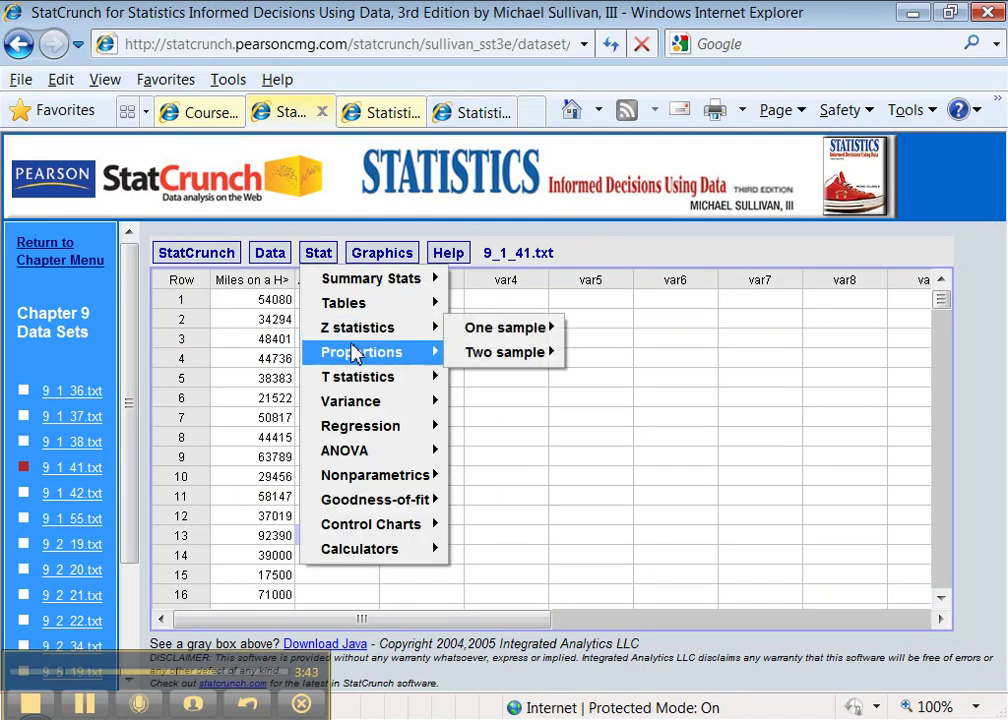
{"action": "mouse_move", "coordinate": [500, 356]}
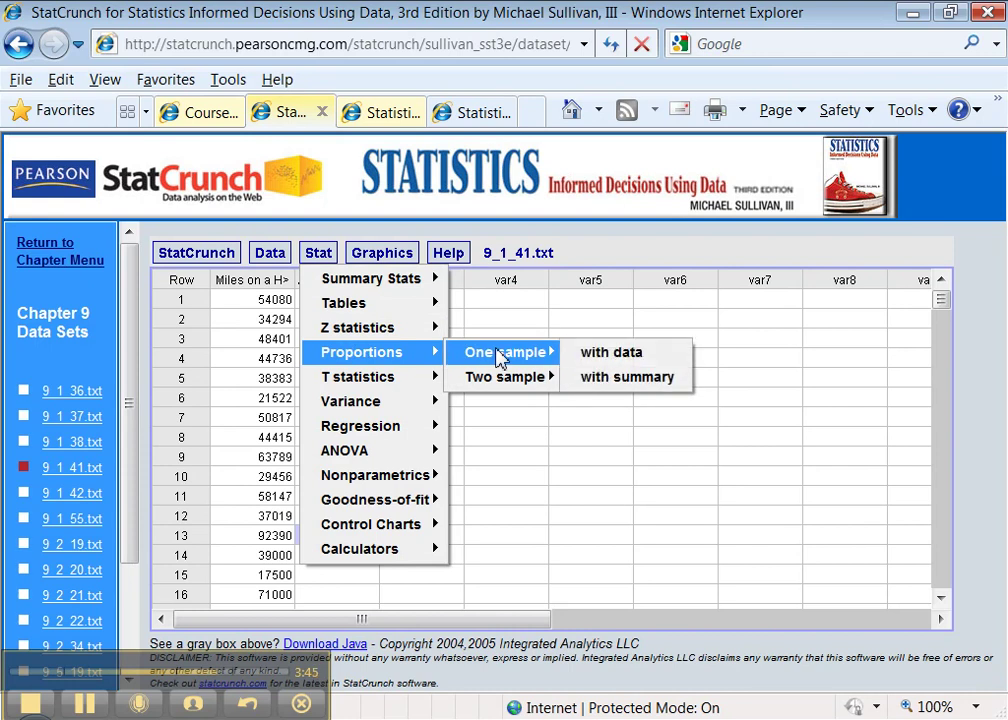
{"action": "left_click", "coordinate": [604, 378]}
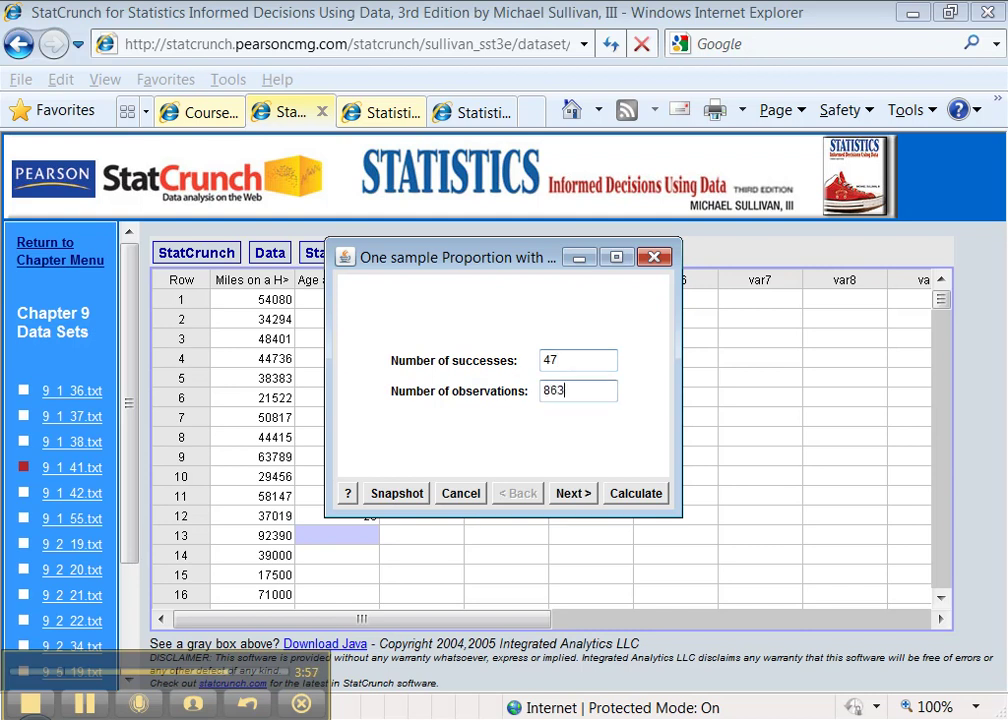
- Choose a confidence interval, then view the textbook's confidence interval page
{"action": "left_click", "coordinate": [579, 495]}
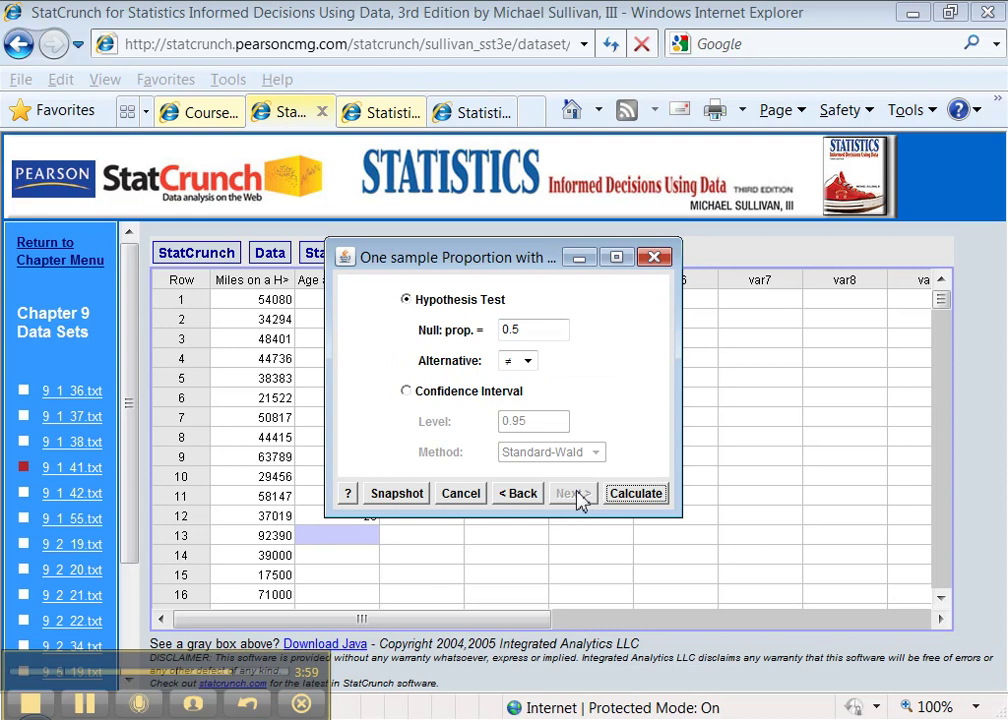
{"action": "left_click", "coordinate": [406, 391]}
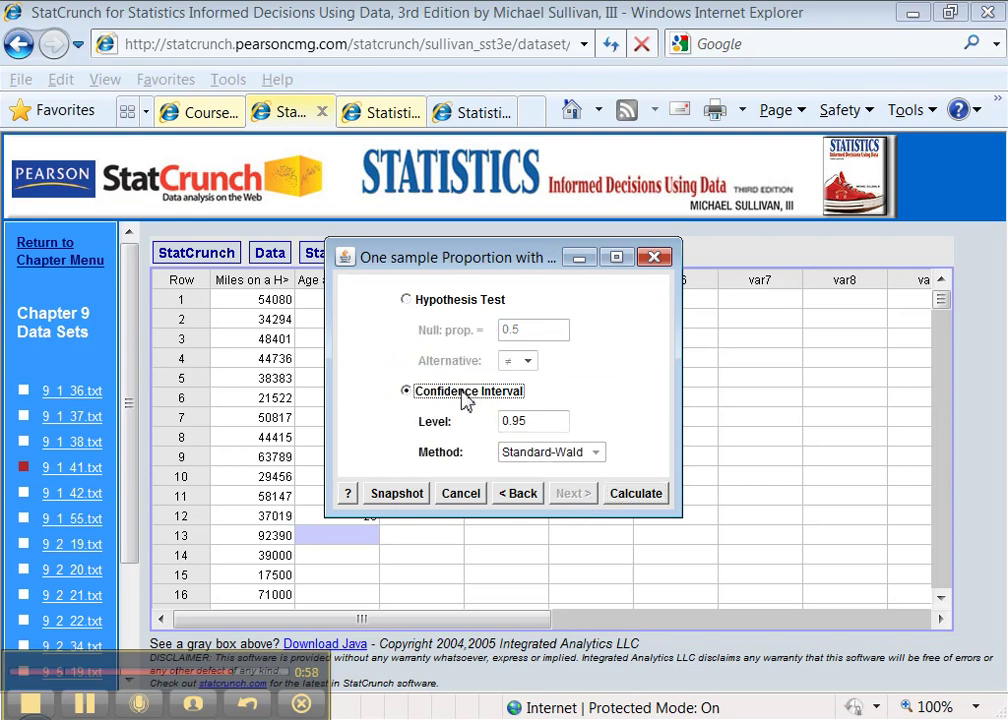
{"action": "left_click", "coordinate": [537, 423]}
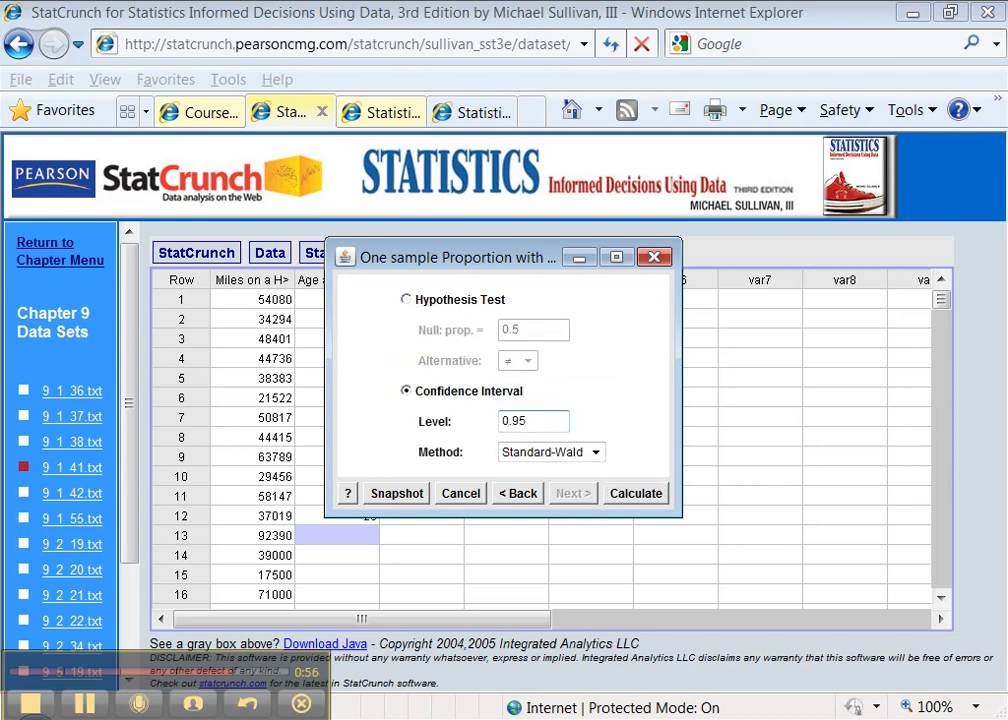
{"action": "key", "text": "alt+Tab"}
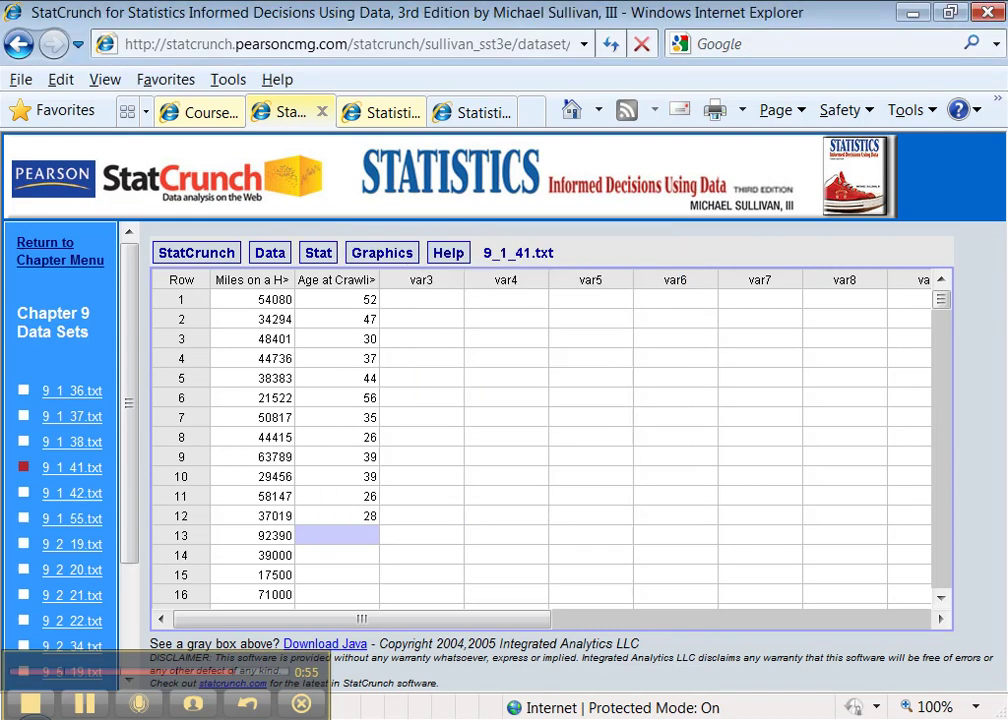
{"action": "left_click", "coordinate": [408, 113]}
- Compute the 90% interval in StatCrunch (0.041755293 to 0.06716707) and copy the results
{"action": "left_click", "coordinate": [466, 110]}
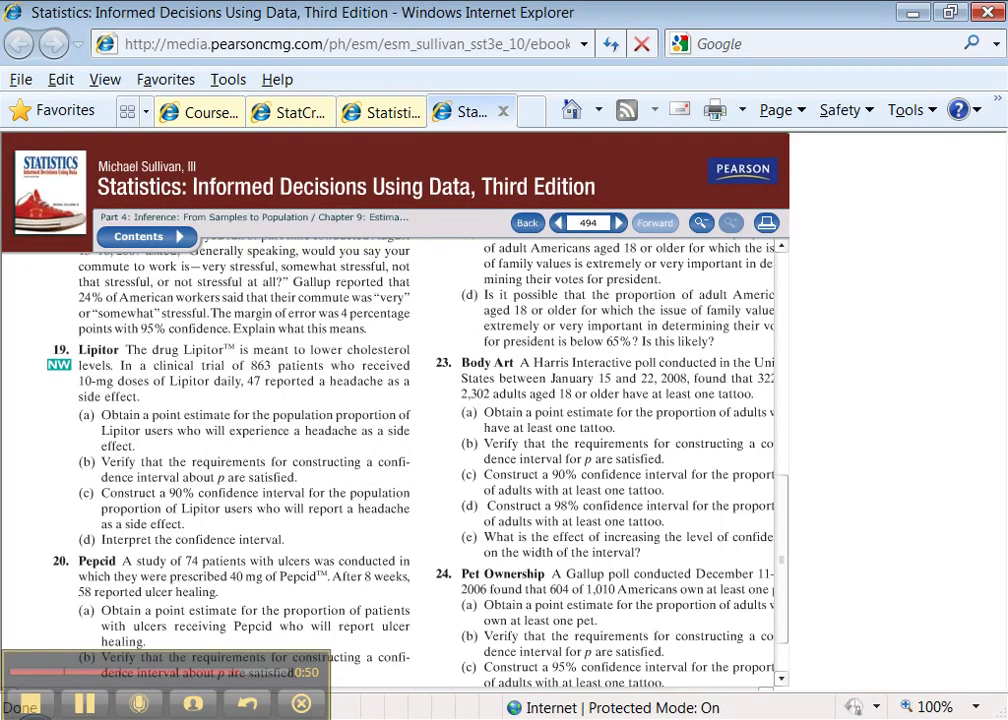
{"action": "left_click", "coordinate": [870, 718]}
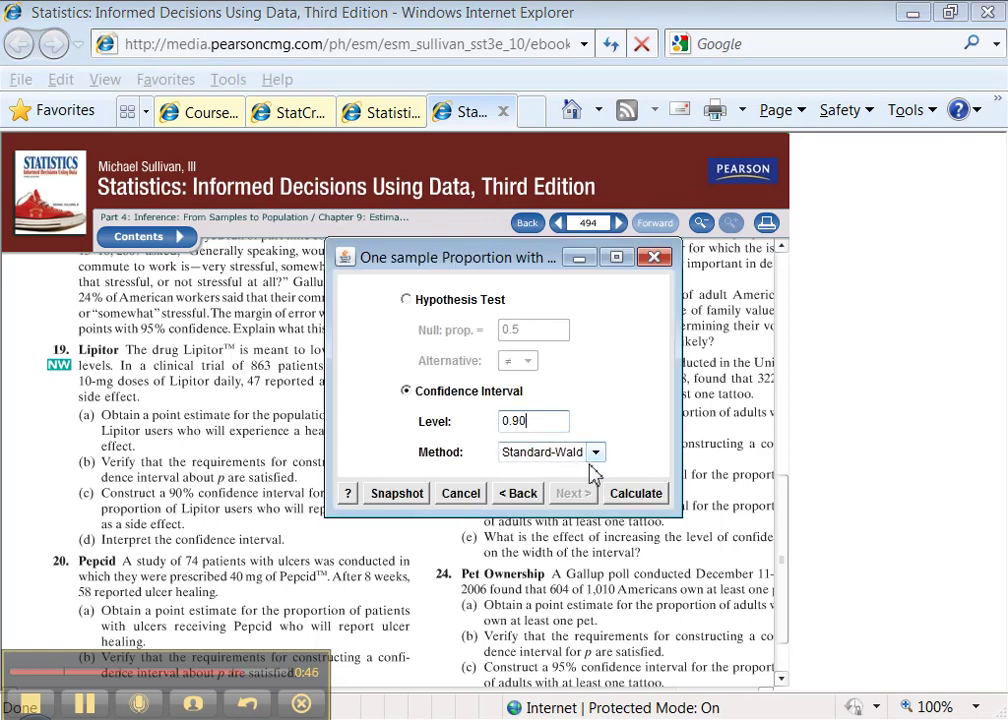
{"action": "left_click", "coordinate": [640, 494]}
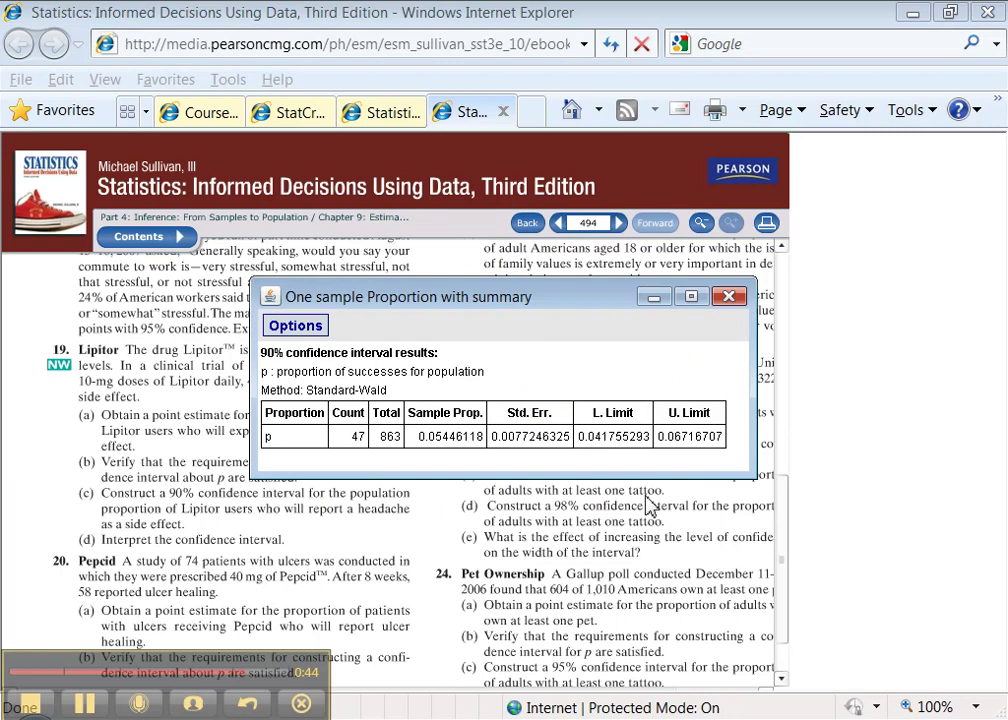
{"action": "left_click", "coordinate": [307, 326]}
{"action": "left_click", "coordinate": [307, 396]}
- Paste the StatCrunch results at D17 and compare its L. Limit and U. Limit with B21:B22
{"action": "key", "text": "alt+Tab"}
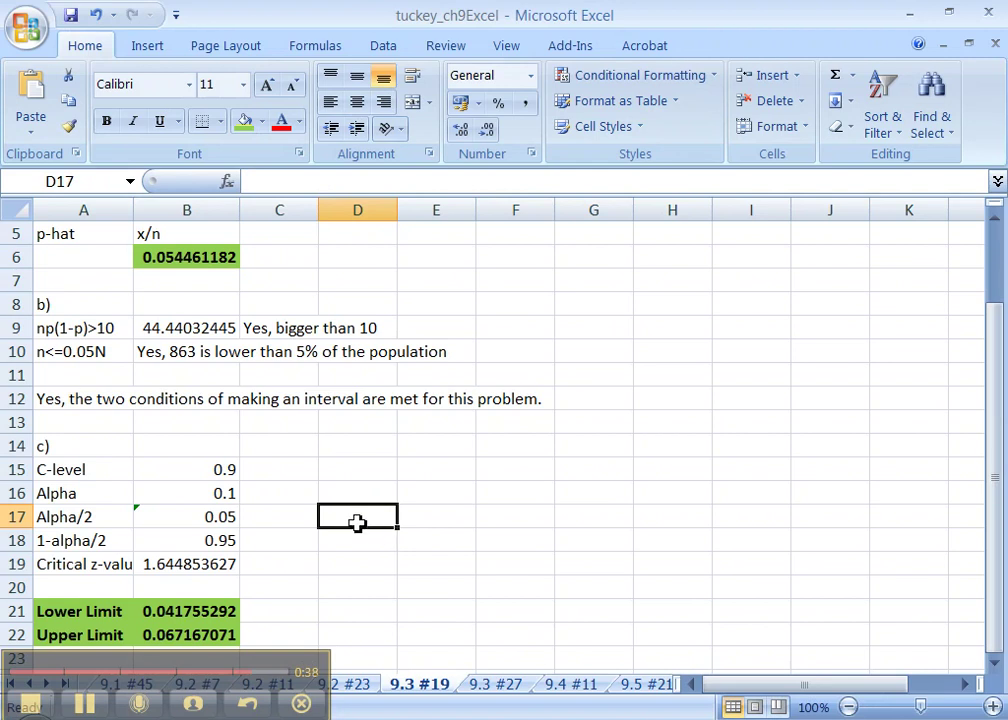
{"action": "key", "text": "ctrl+v"}
{"action": "scroll", "coordinate": [600, 600], "scroll_direction": "down", "scroll_amount": 1}
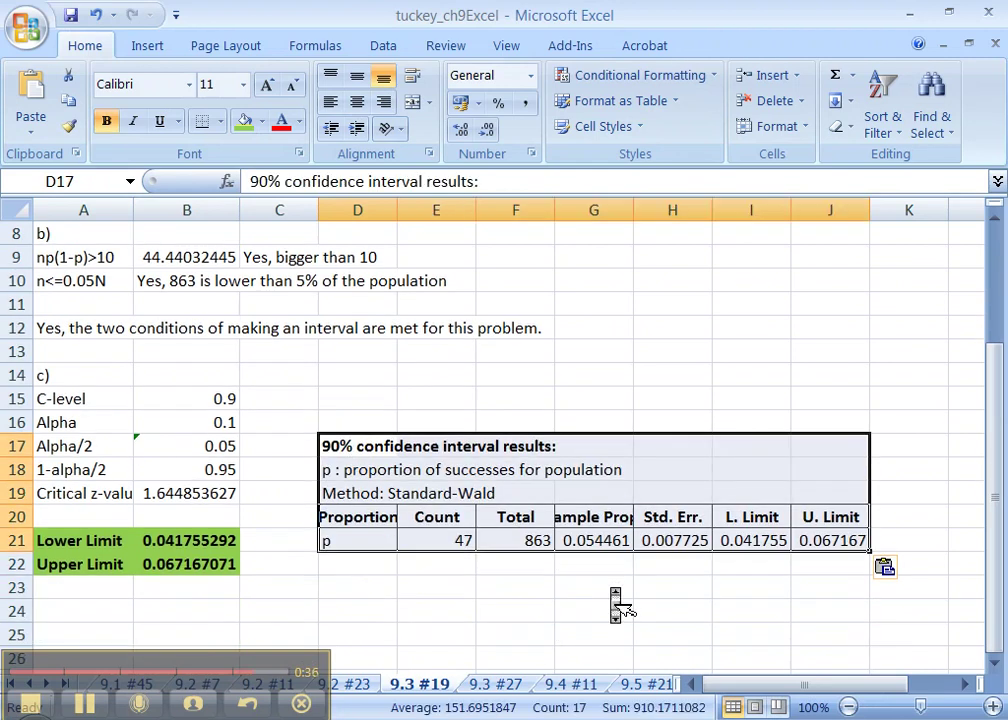
{"action": "left_click", "coordinate": [768, 538]}
{"action": "left_click_drag", "start_coordinate": [769, 517], "coordinate": [765, 540]}
{"action": "left_click_drag", "start_coordinate": [837, 517], "coordinate": [817, 537]}
{"action": "left_click", "coordinate": [767, 540], "text": "shift"}
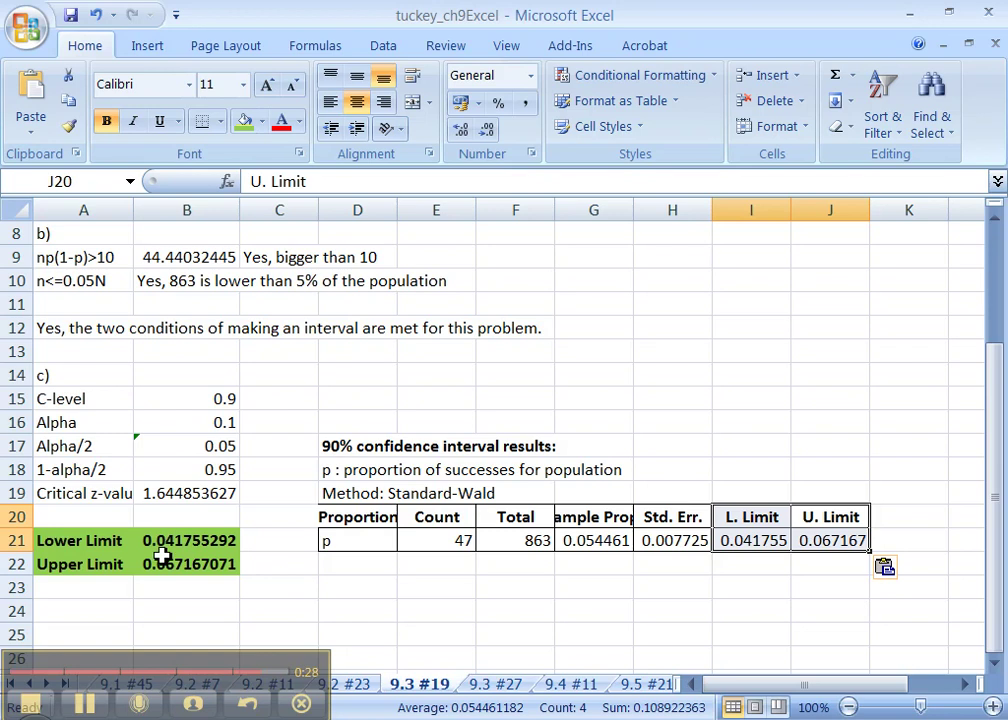
{"action": "left_click_drag", "start_coordinate": [158, 562], "coordinate": [144, 537]}
{"action": "left_click", "coordinate": [144, 537]}
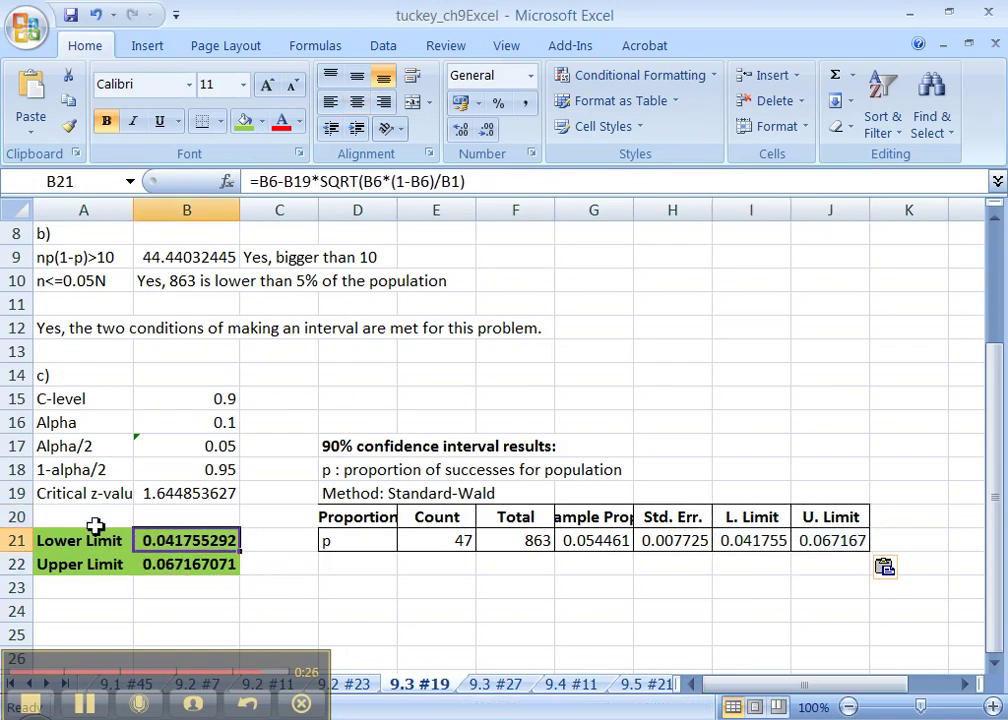
{"action": "left_click", "coordinate": [91, 585]}
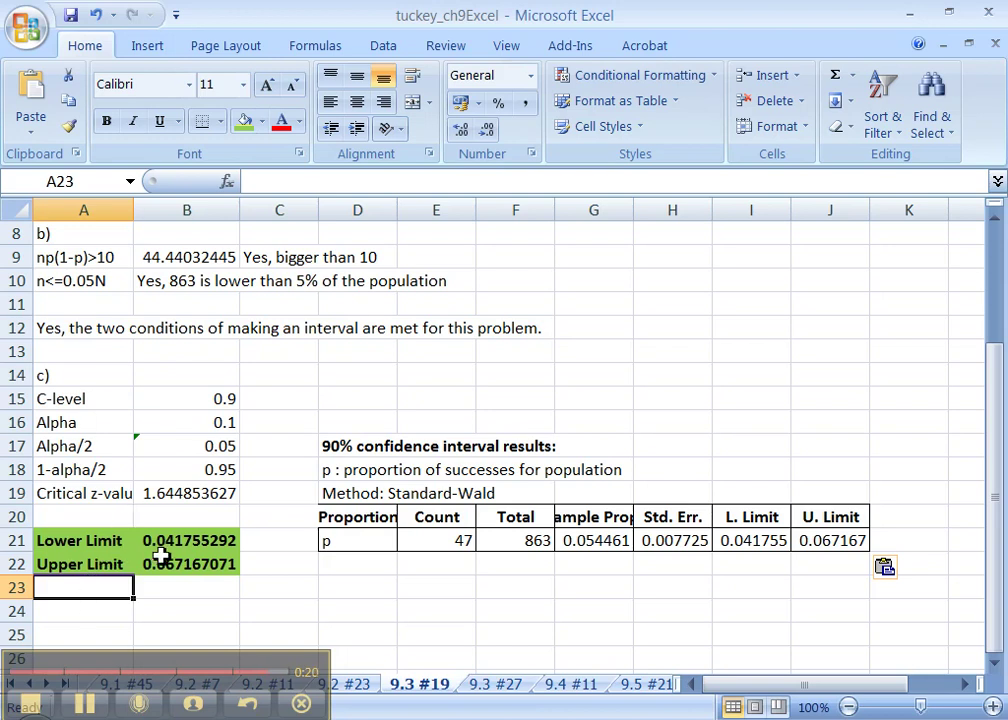
{"action": "scroll", "coordinate": [240, 555], "scroll_direction": "down", "scroll_amount": 1}
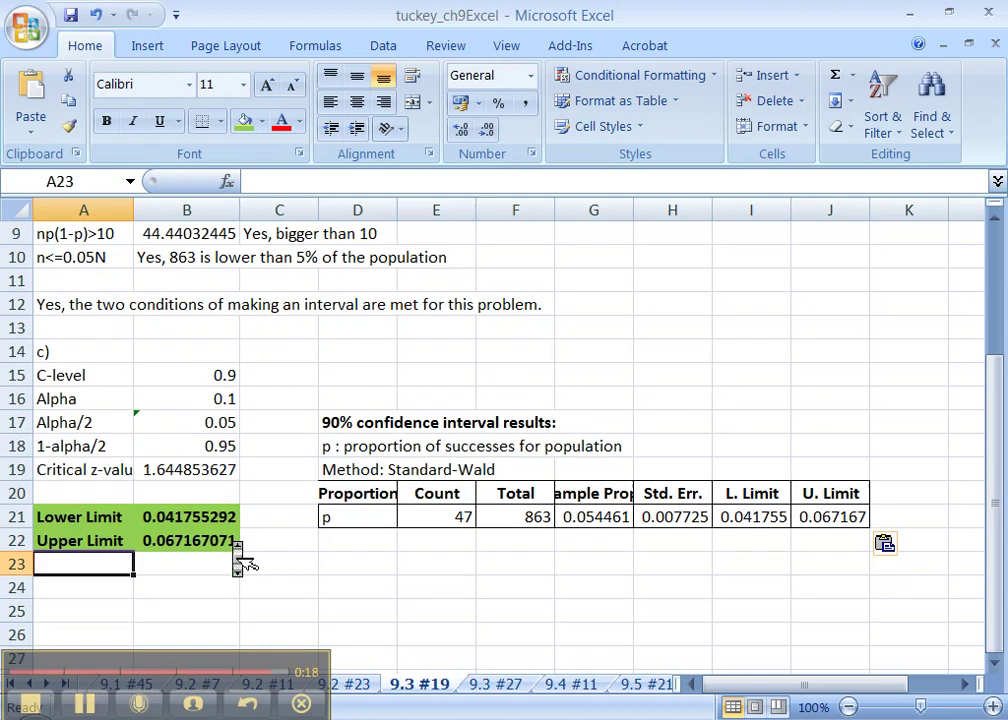
{"action": "scroll", "coordinate": [205, 556], "scroll_direction": "down", "scroll_amount": 1}
{"action": "scroll", "coordinate": [205, 556], "scroll_direction": "down", "scroll_amount": 2}
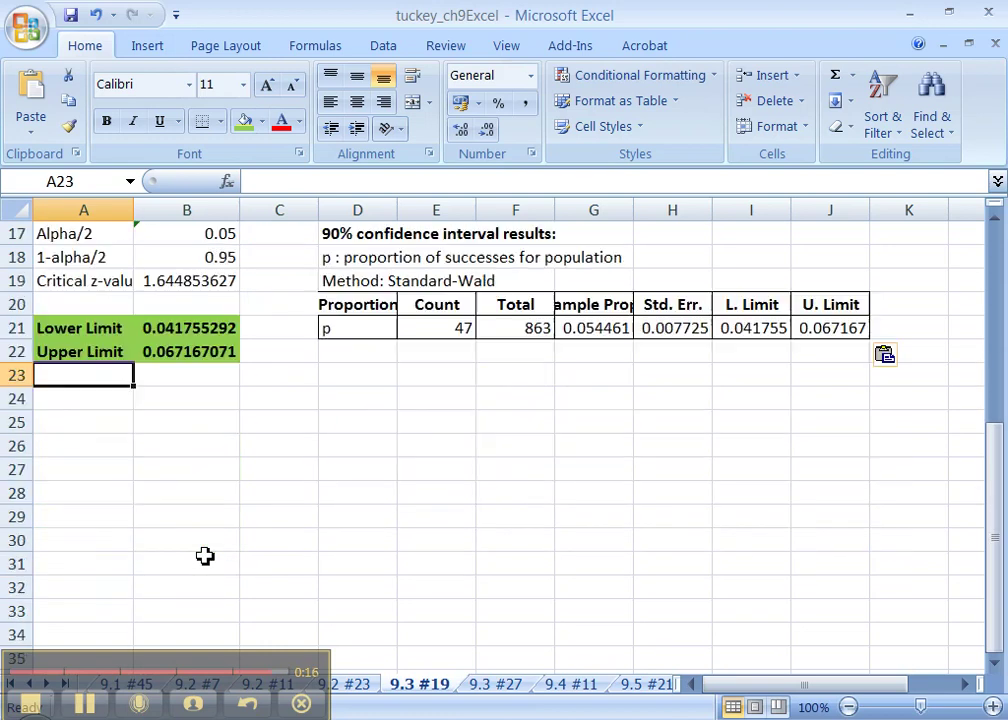
- Return to the Pearson eText, page 494, showing Lipitor exercise 19 (47 of 863 patients)
{"action": "key", "text": "alt+Tab"}
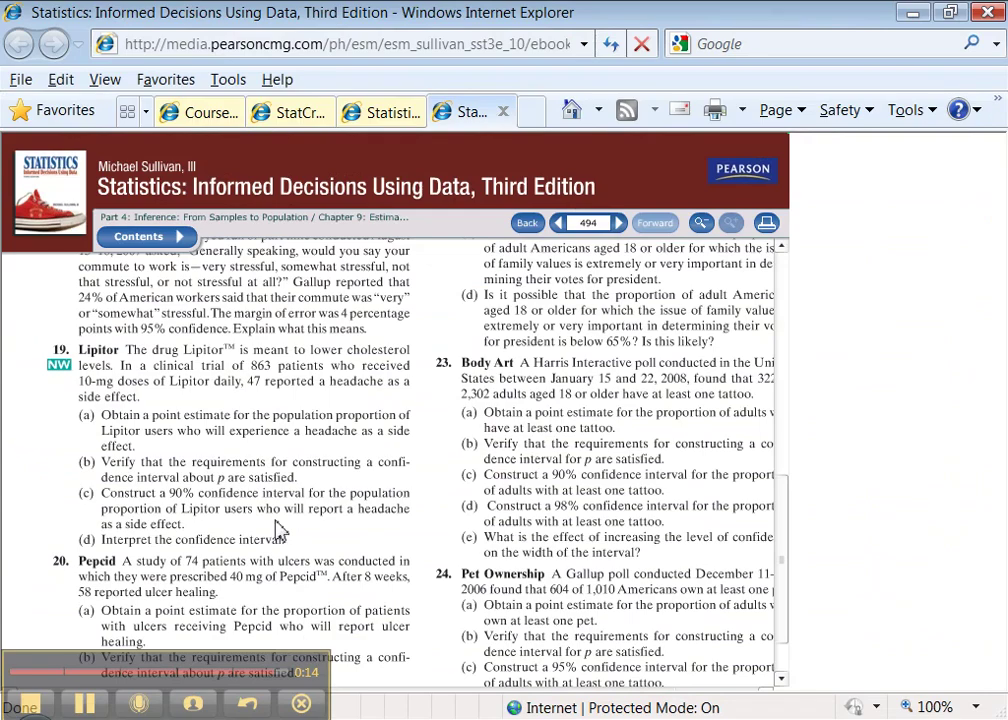
{"action": "scroll", "coordinate": [278, 515], "scroll_direction": "down", "scroll_amount": 3}
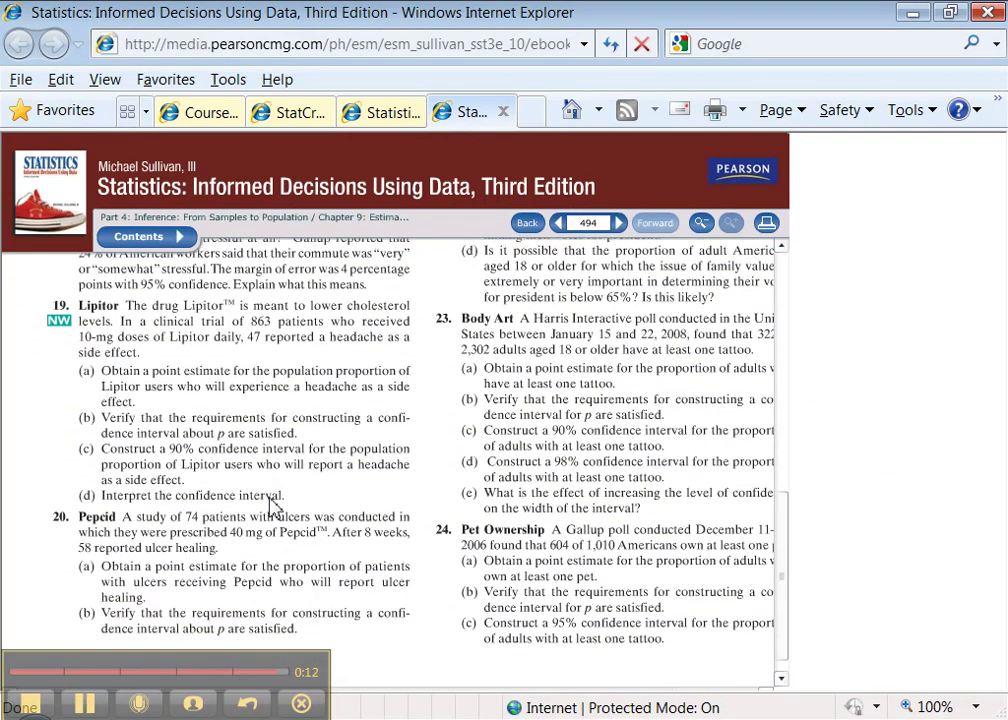